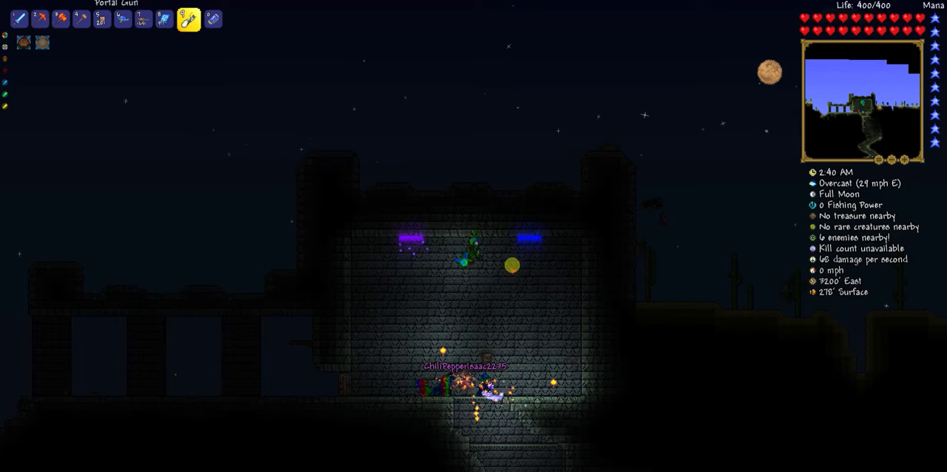
Step: Climb the brick wall into the shaft and link a cyan and blue portal pair
key("space")
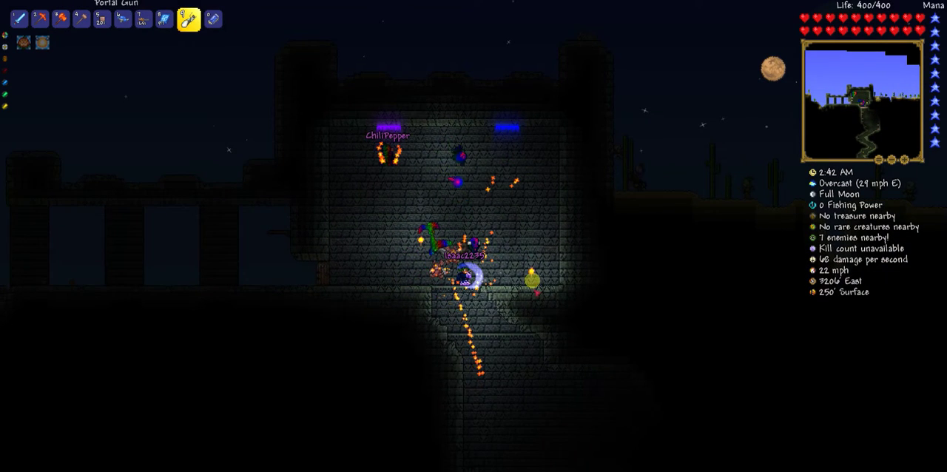
key("d")
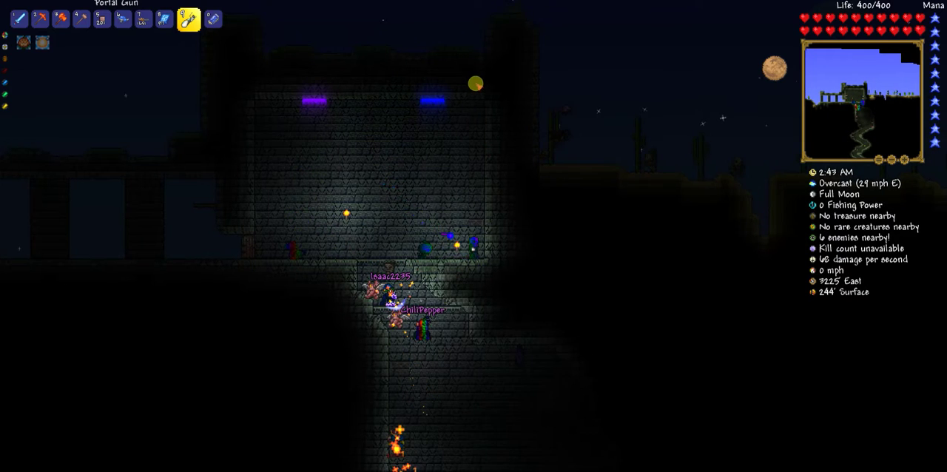
key("d")
left_click(472, 85)
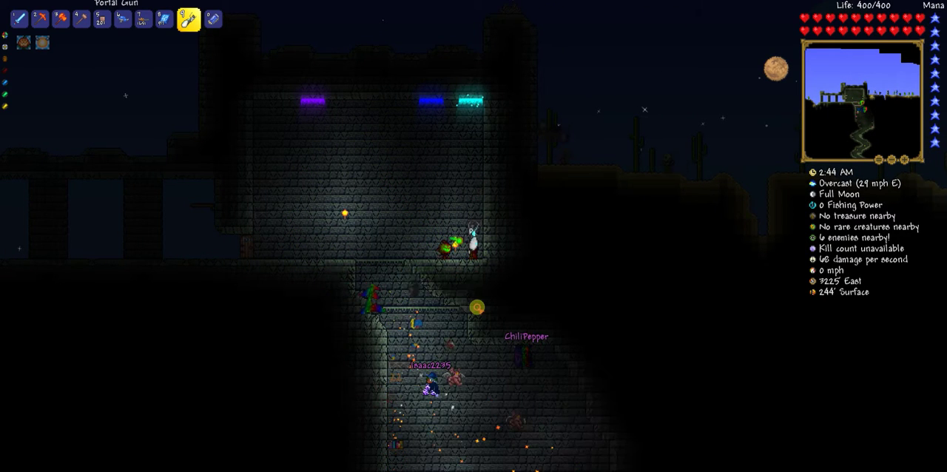
right_click(477, 307)
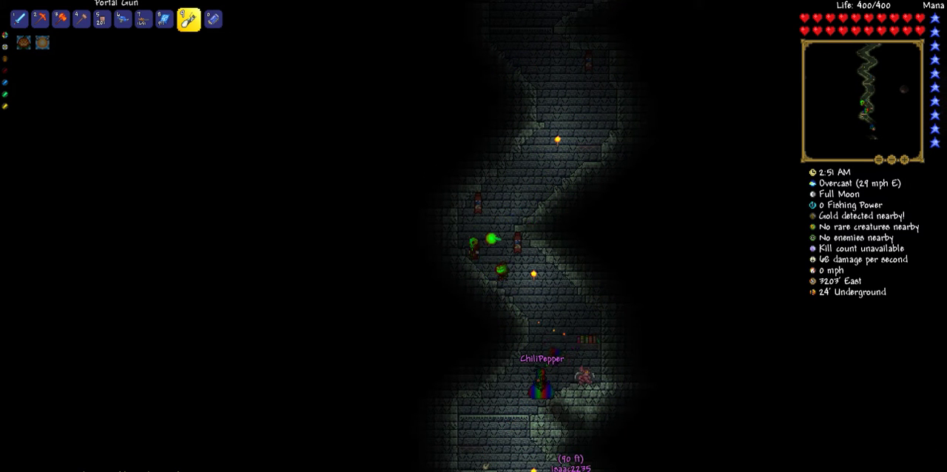
Step: Fire portals beside the player and start down the dungeon stairway
left_click(400, 268)
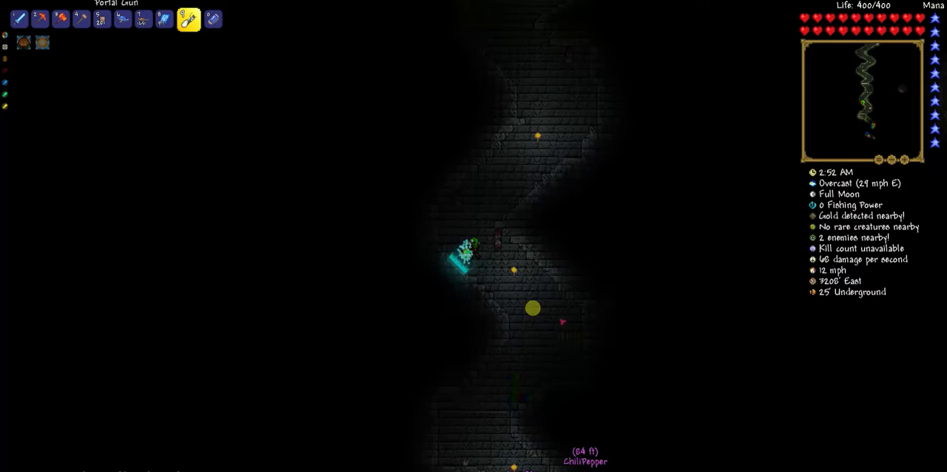
key("d")
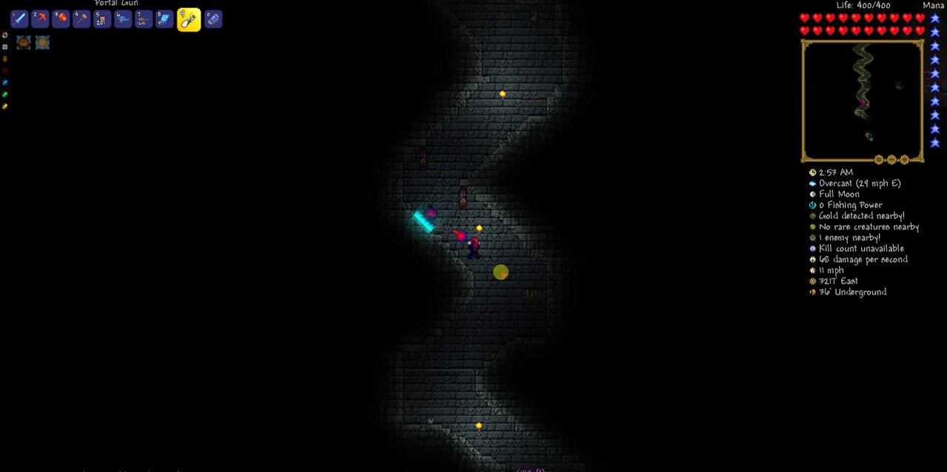
left_click(501, 272)
key("a")
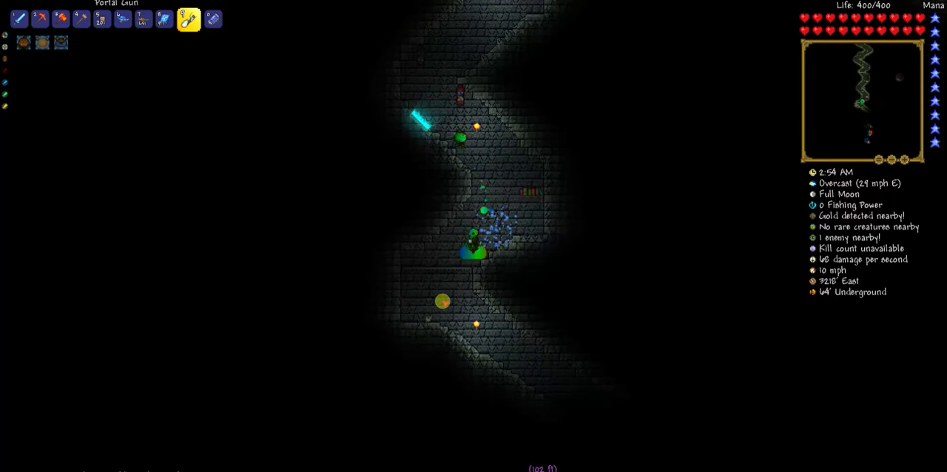
key("d")
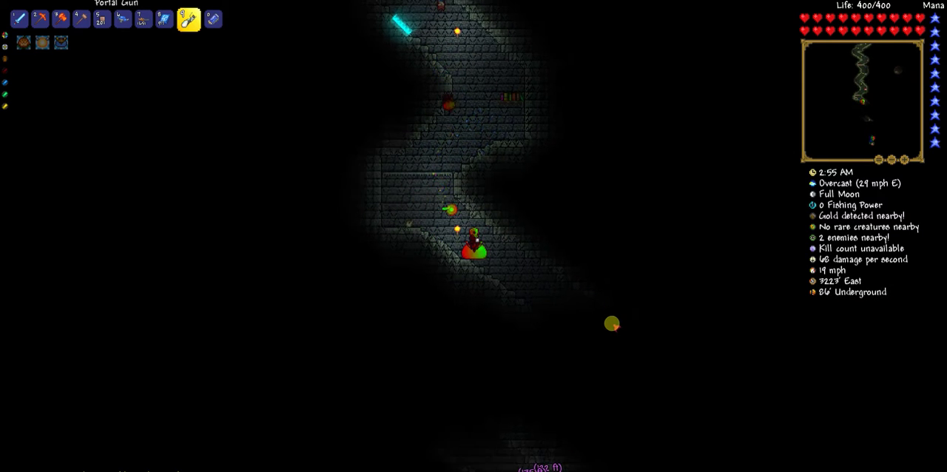
Step: Zigzag down the stairway into the Caverns layer and equip Godly Arkhalis
key("d")
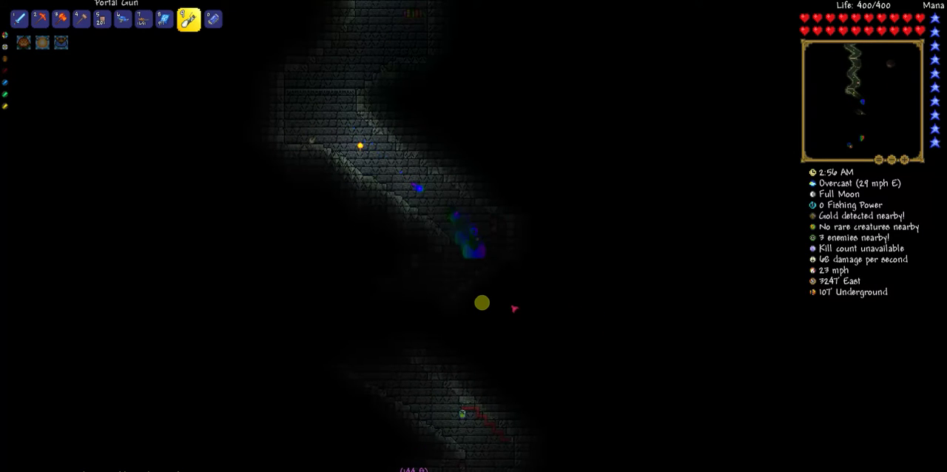
key("a")
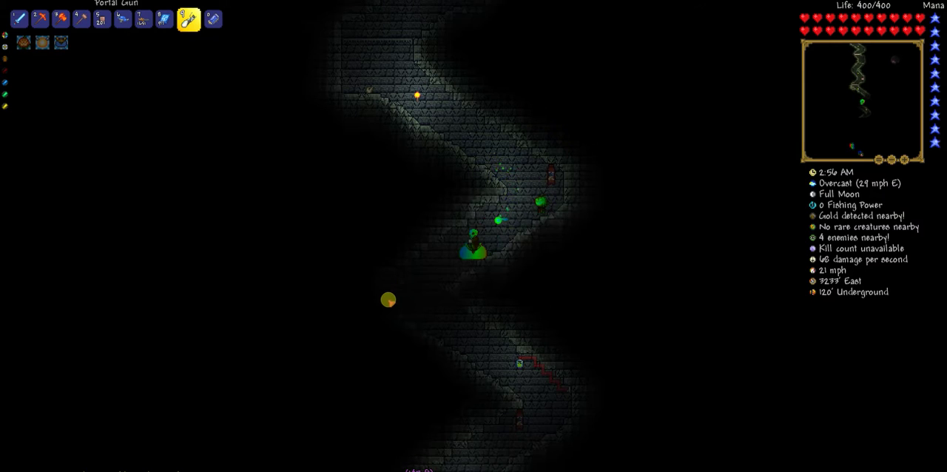
key("a")
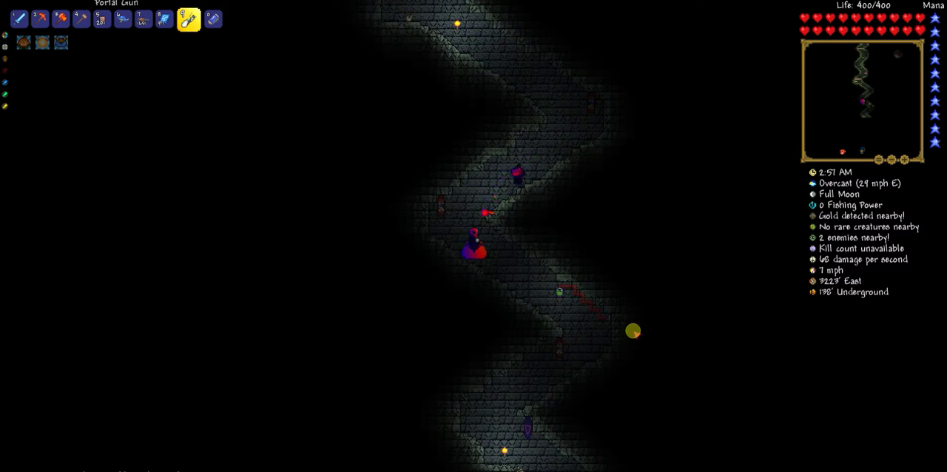
key("d")
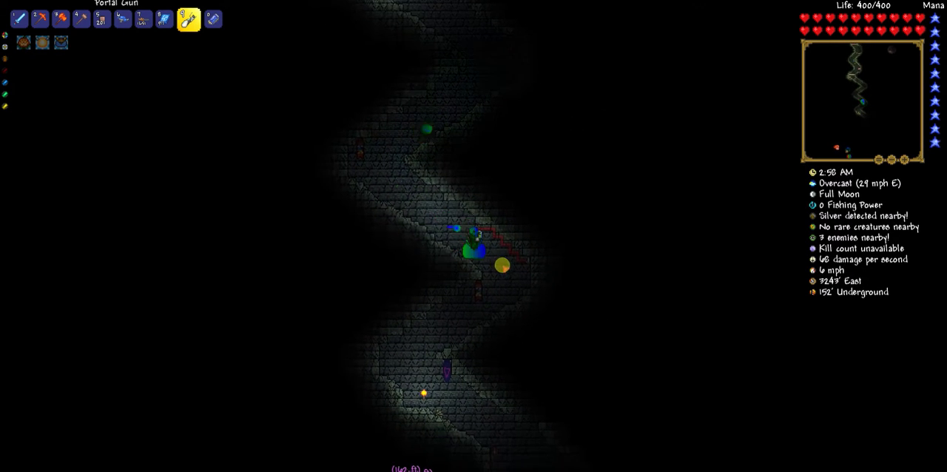
key("d")
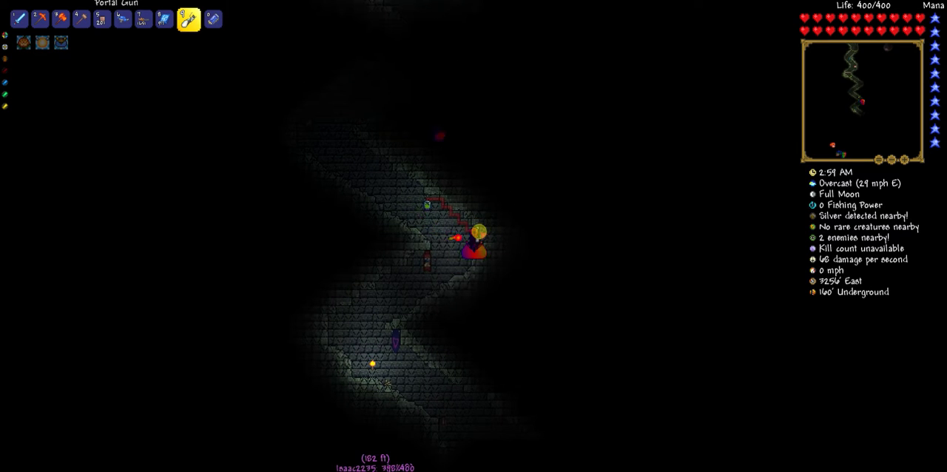
key("a")
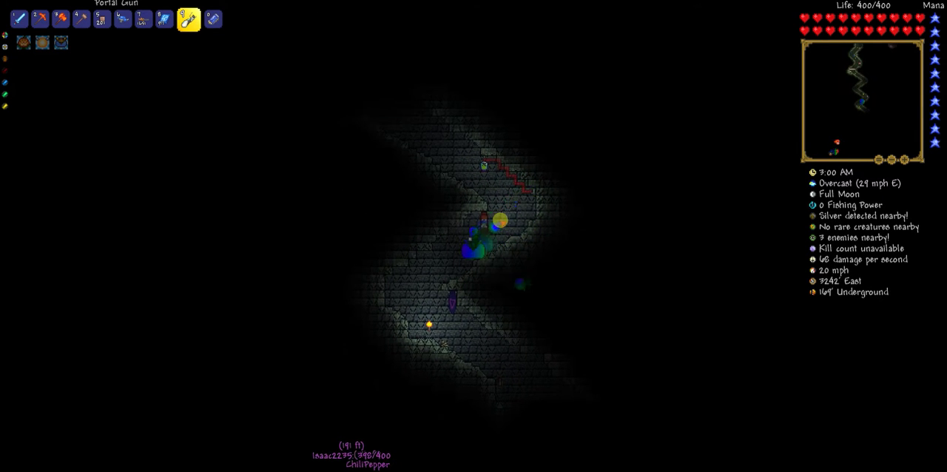
key("d")
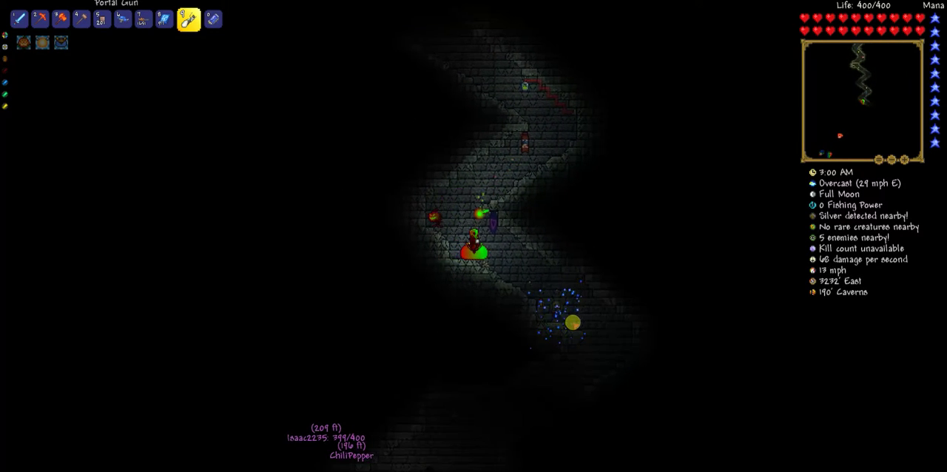
key("1")
Step: Slash the Dark Casters with the Arkhalis while moving east down the stairway
left_click(572, 323)
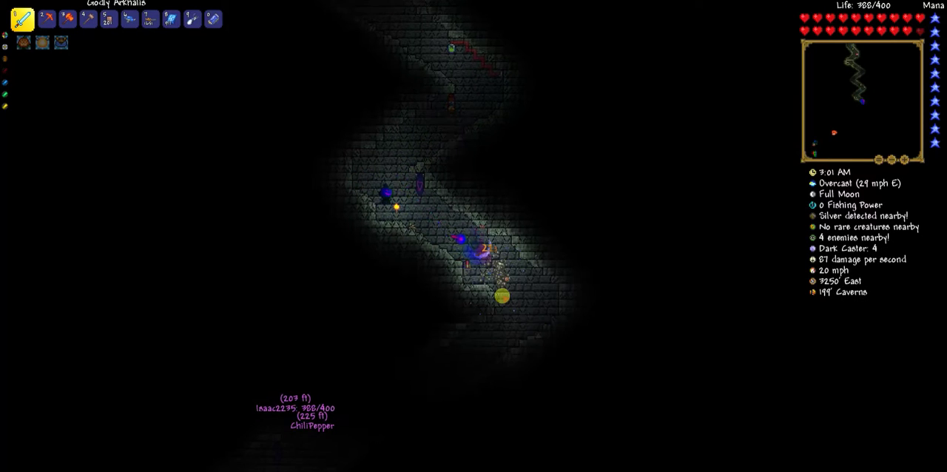
key("d")
left_click(541, 292)
key("d")
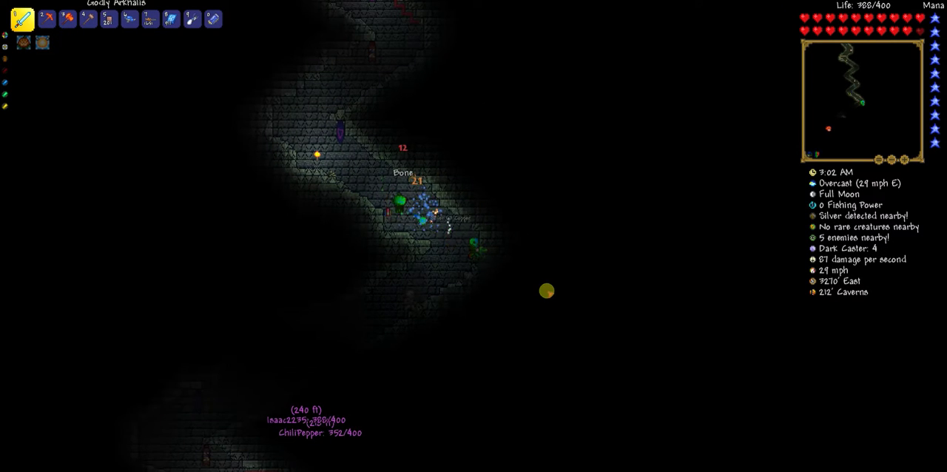
left_click_drag(551, 291, 376, 283)
key("a")
key("a")
Step: Descend the zigzag stairway westward and eastward
key("a")
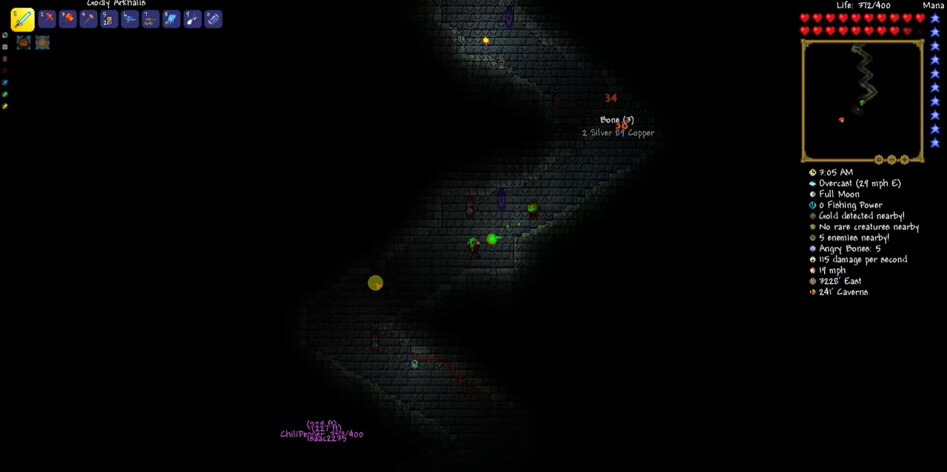
key("a")
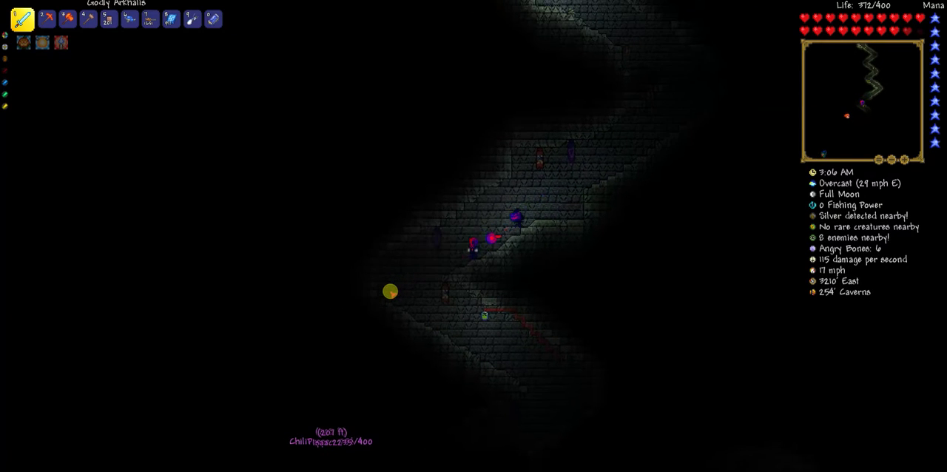
key("a")
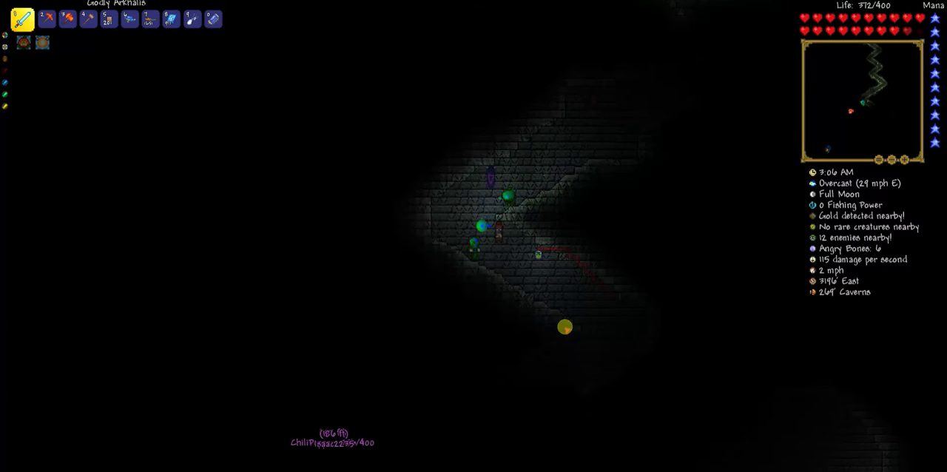
key("d")
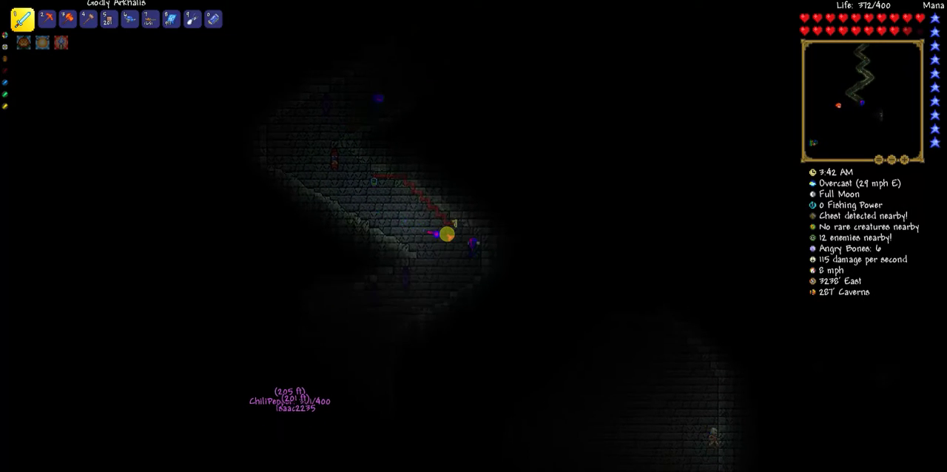
key("a")
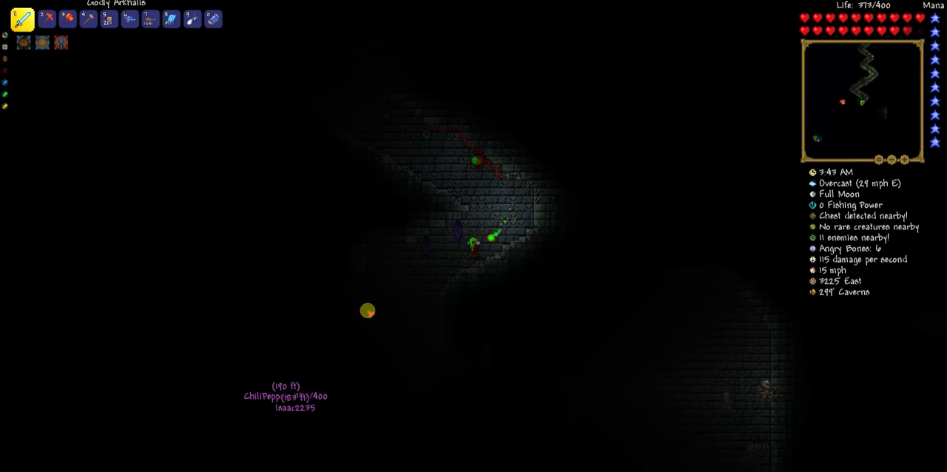
key("a")
Step: Strike Angry Bones while heading west, then fly up to the west
left_click(466, 330)
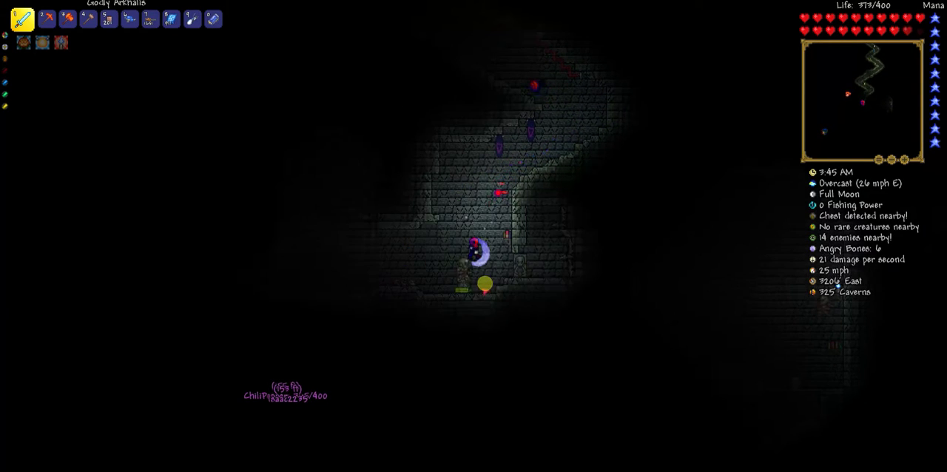
key("a")
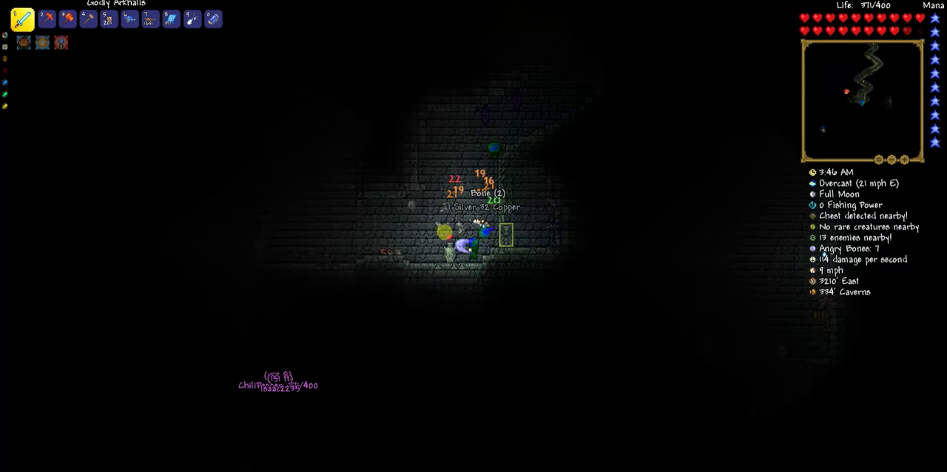
key("a")
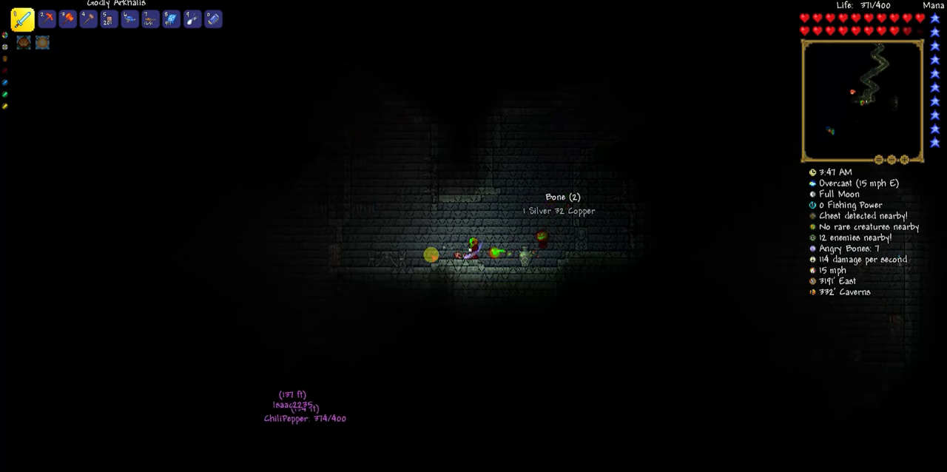
key("a")
key("space")
Step: Push west along the corridor, slashing Angry Bones and jumping up the slope
key("a")
key("space")
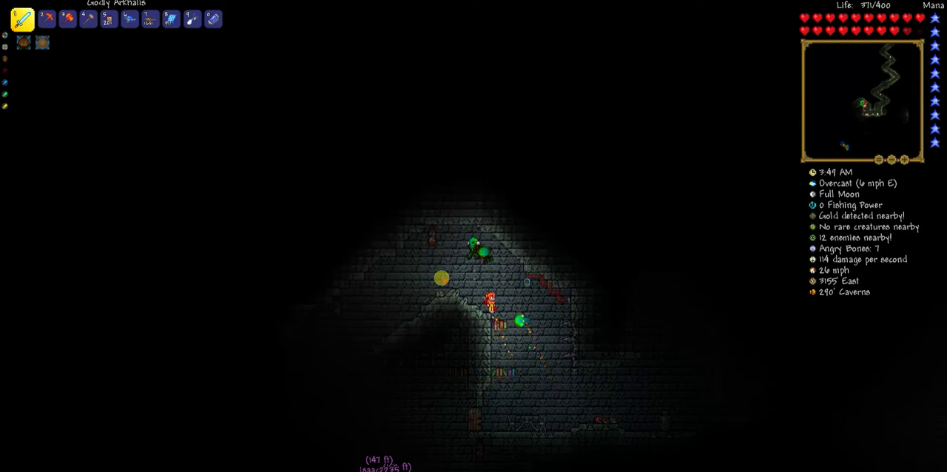
key("a")
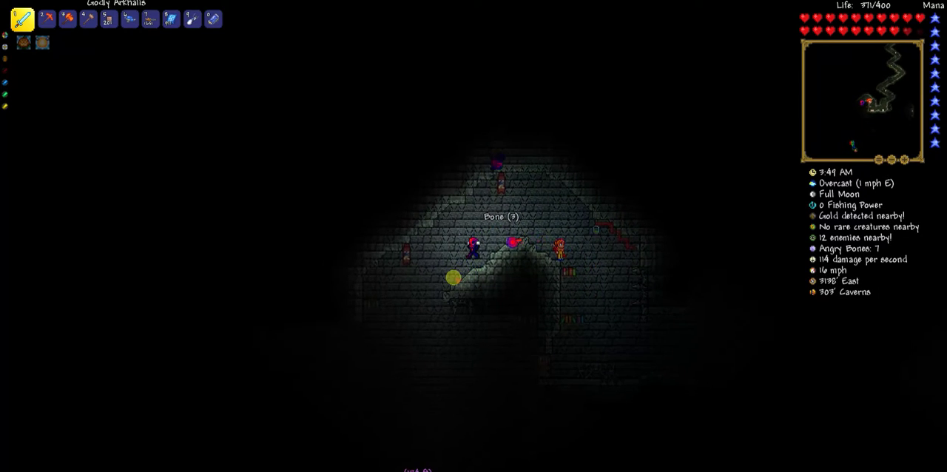
key("a")
left_click(368, 254)
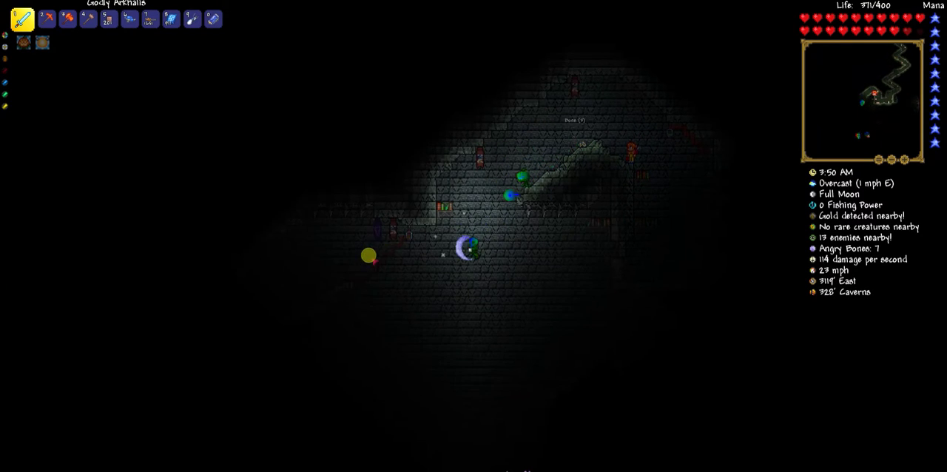
key("a")
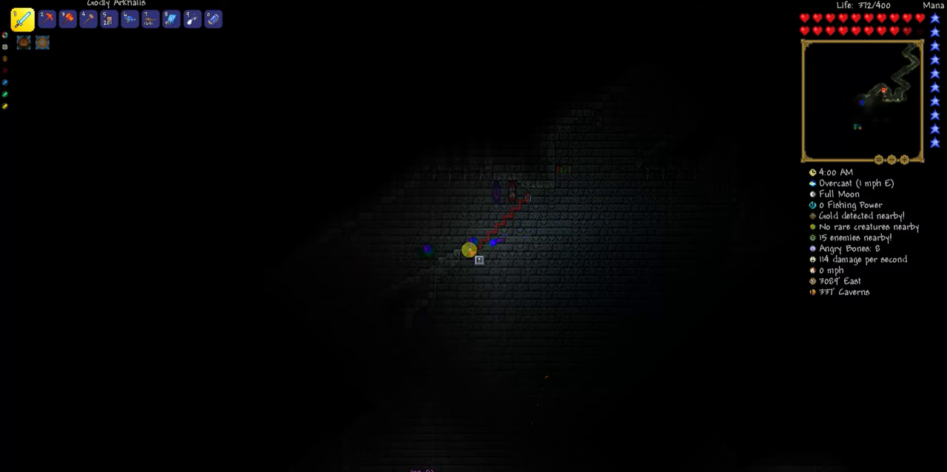
key("space")
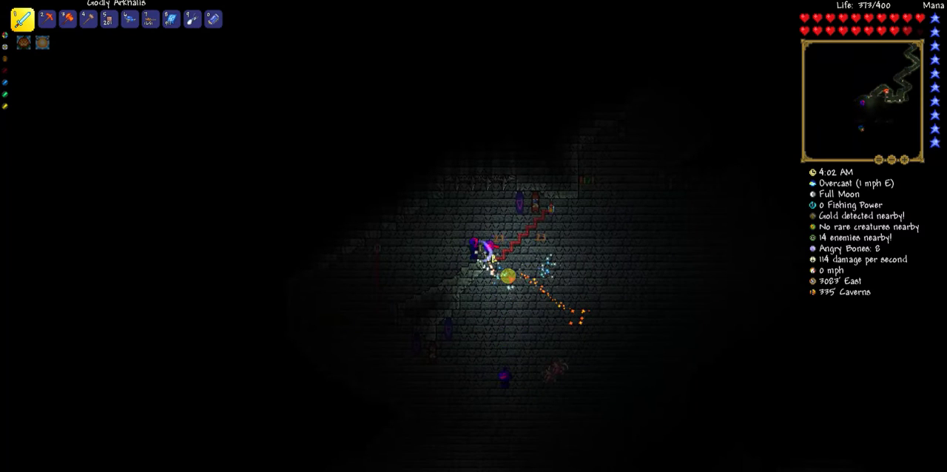
key("a")
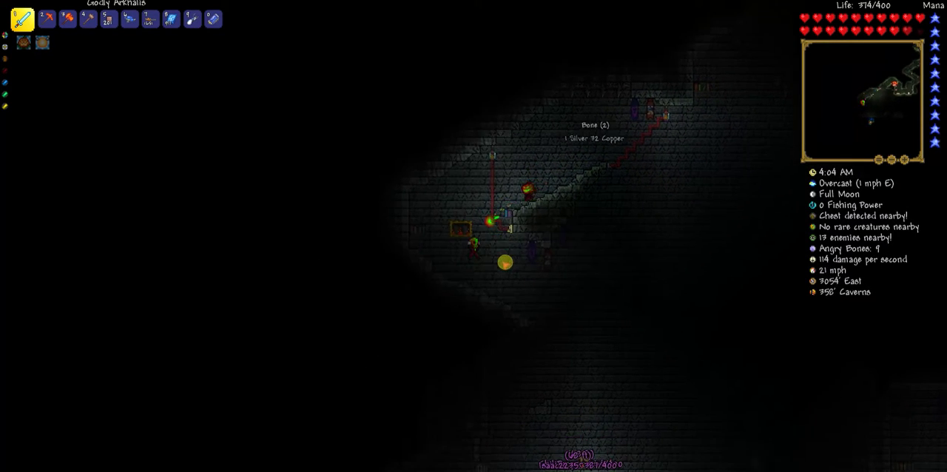
key("d")
key("d")
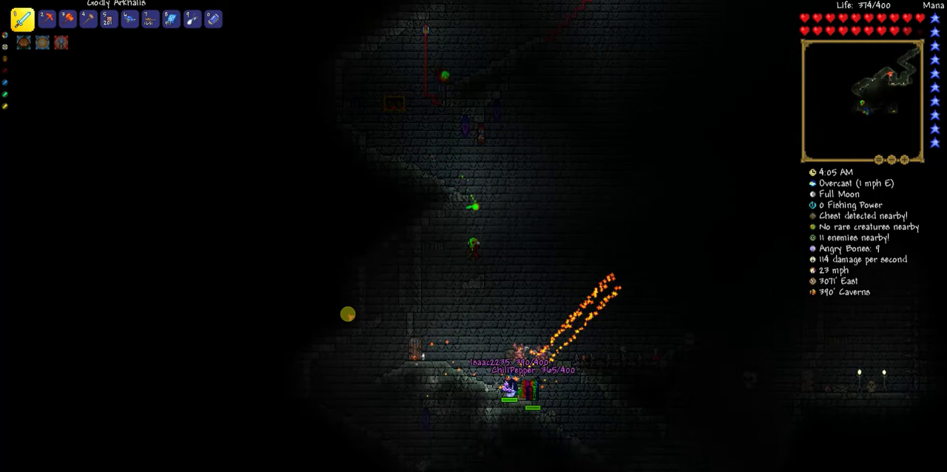
Step: Descend west and east through the dungeon, dropping to a lower floor
key("a")
key("a")
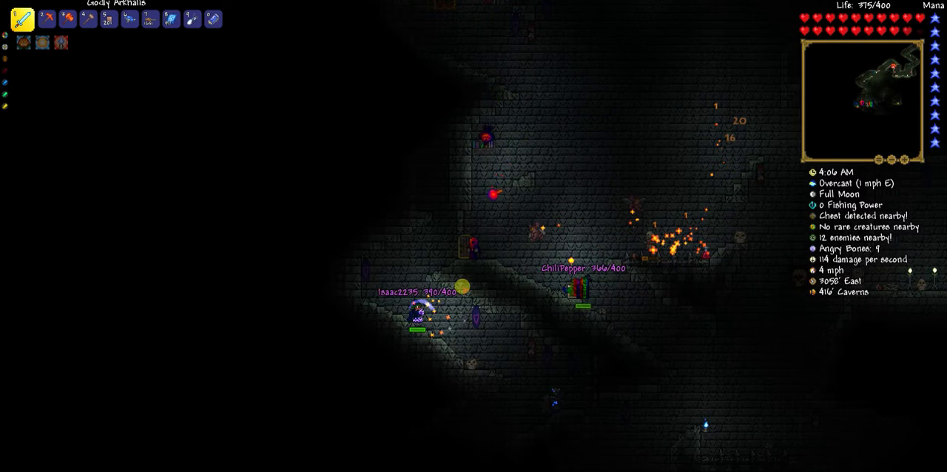
key("a")
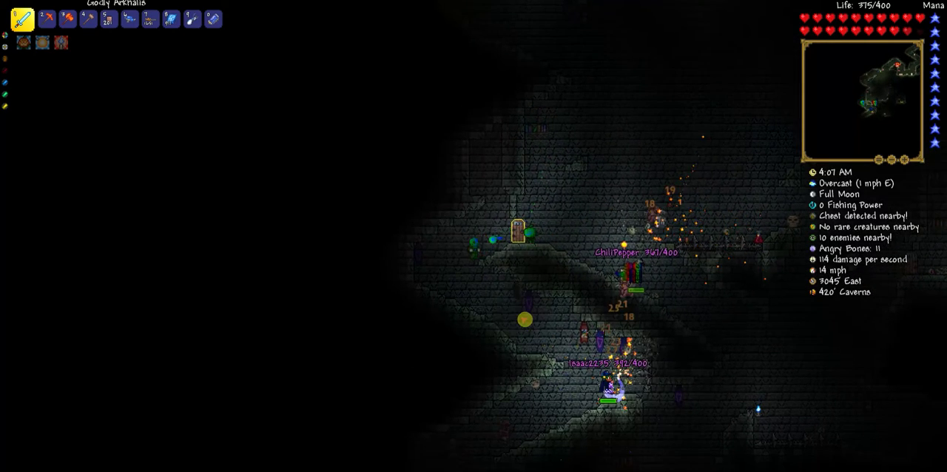
key("d")
key("d")
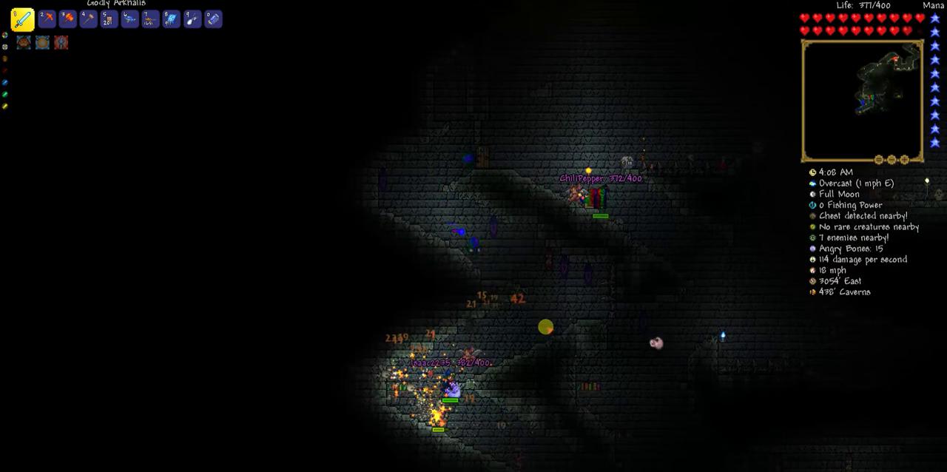
key("d")
key("a")
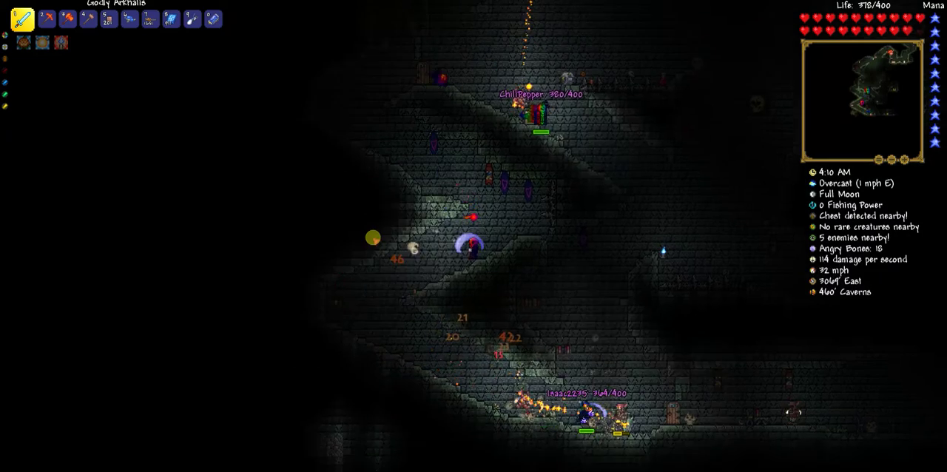
key("a")
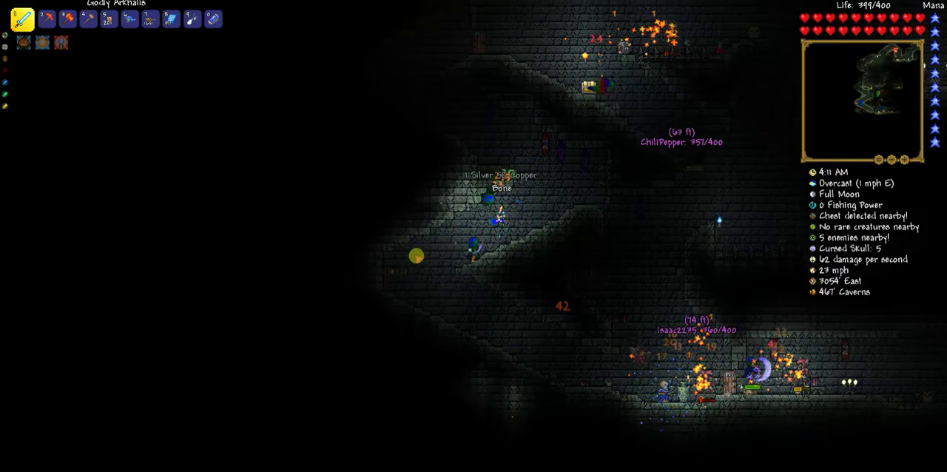
key("s")
Step: Run east along the lower hall and down its slope
key("d")
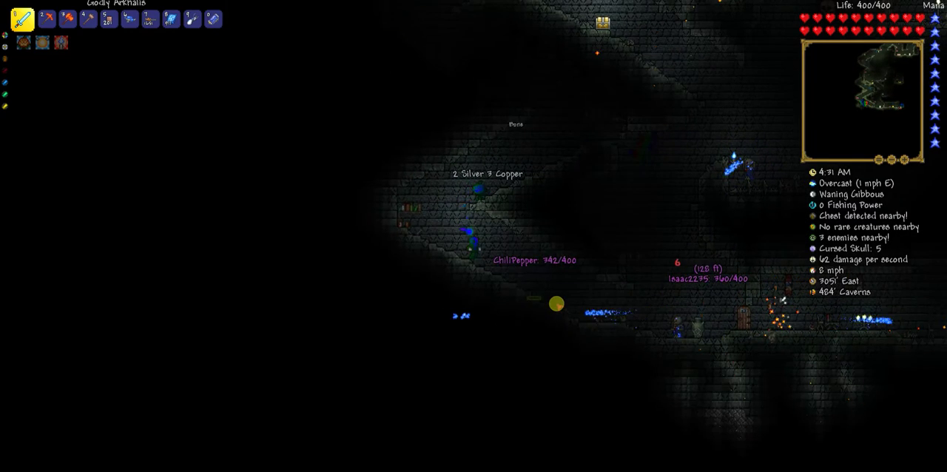
key("d")
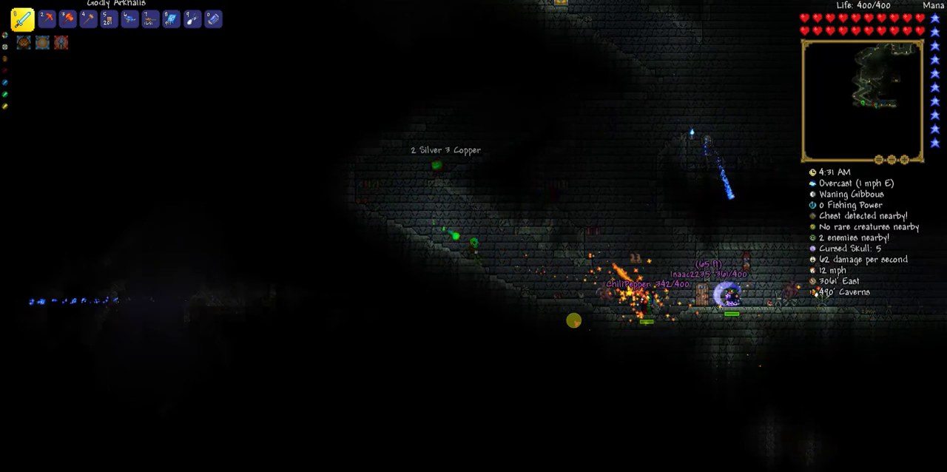
key("d")
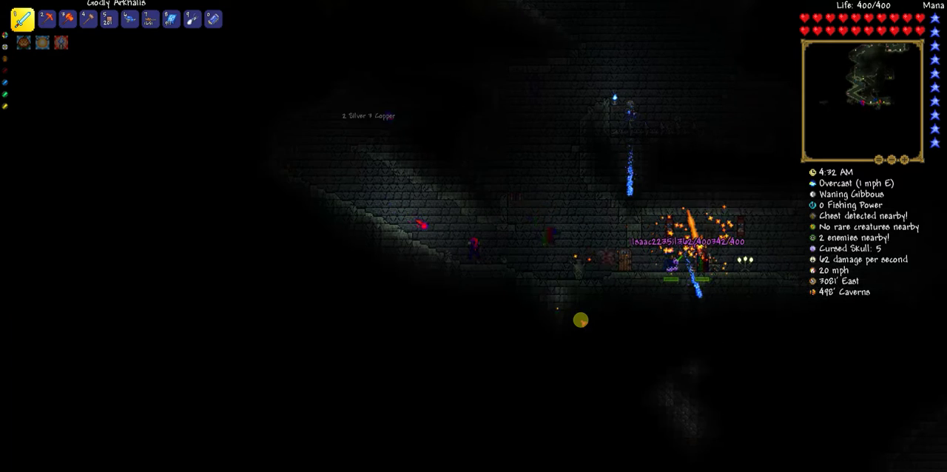
key("d")
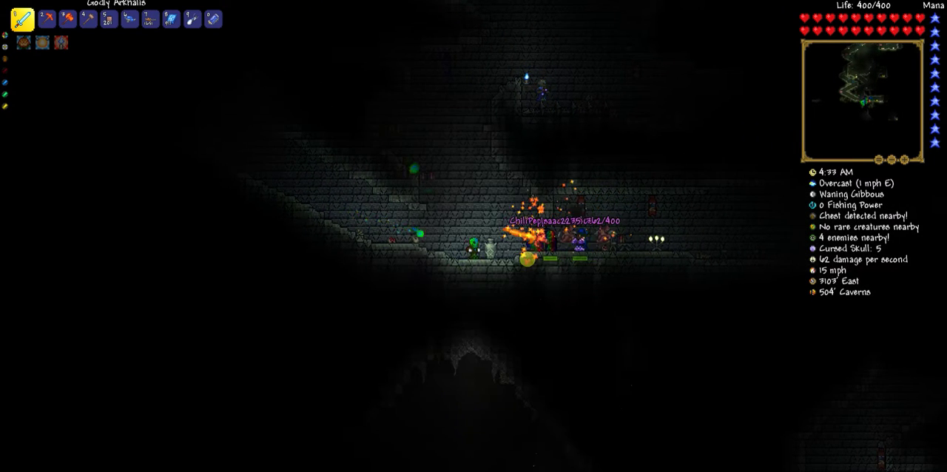
key("d")
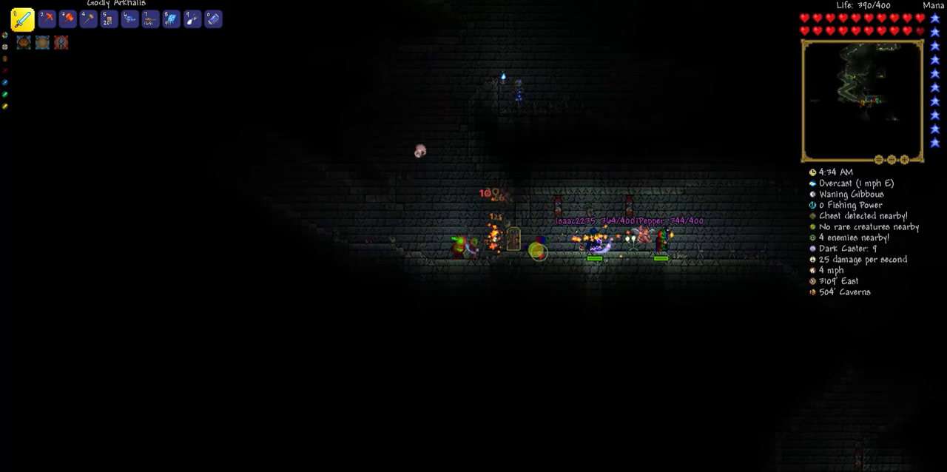
key("d")
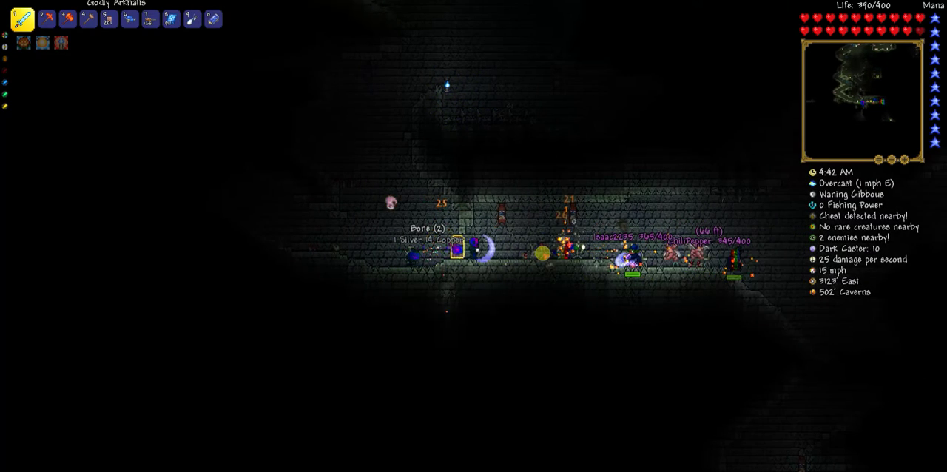
key("d")
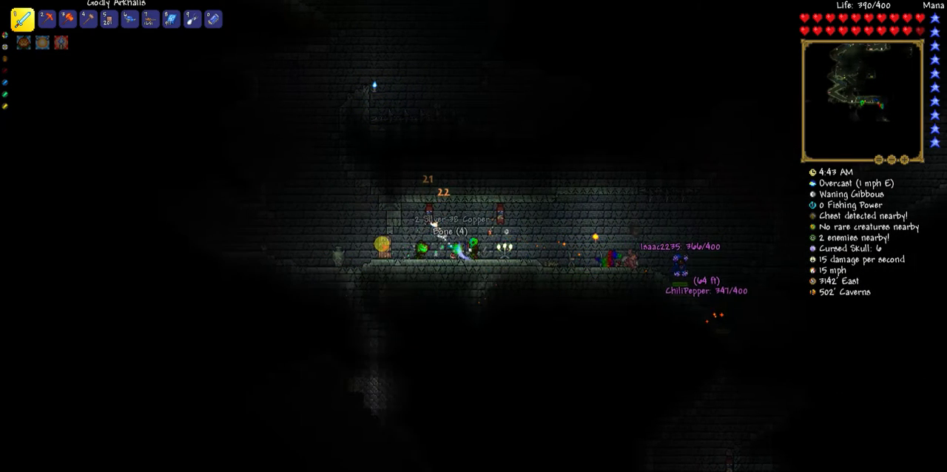
key("d")
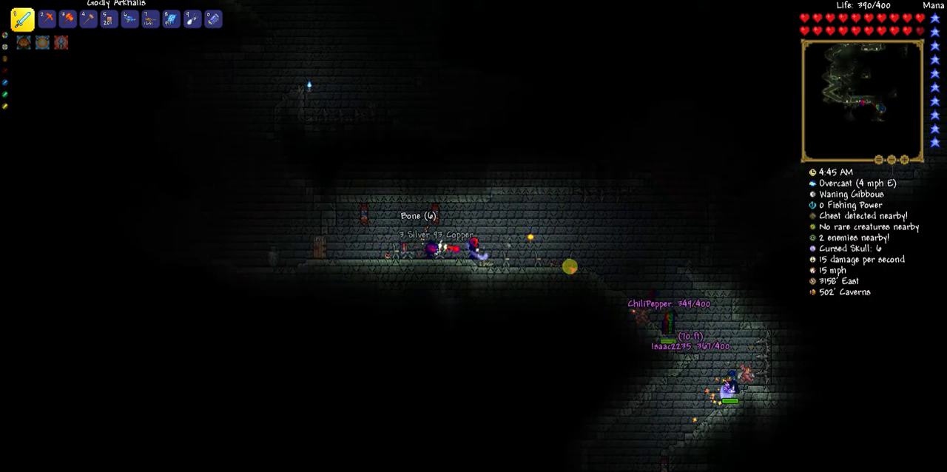
key("d")
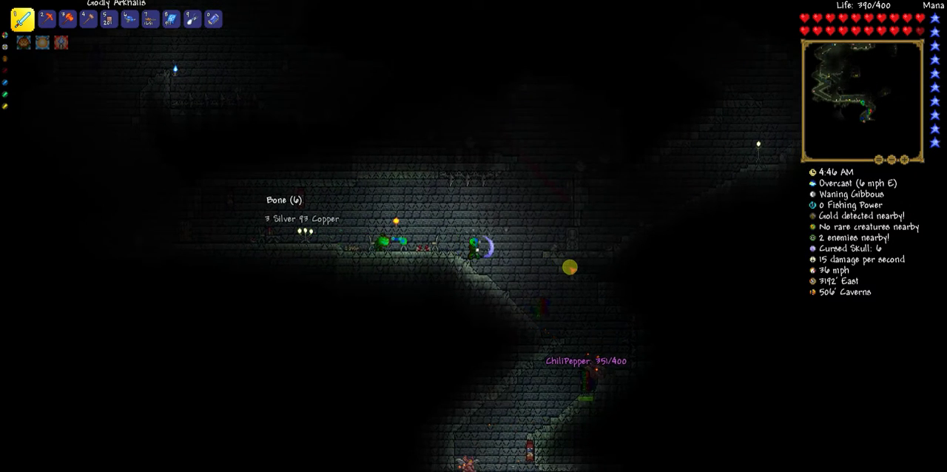
key("d")
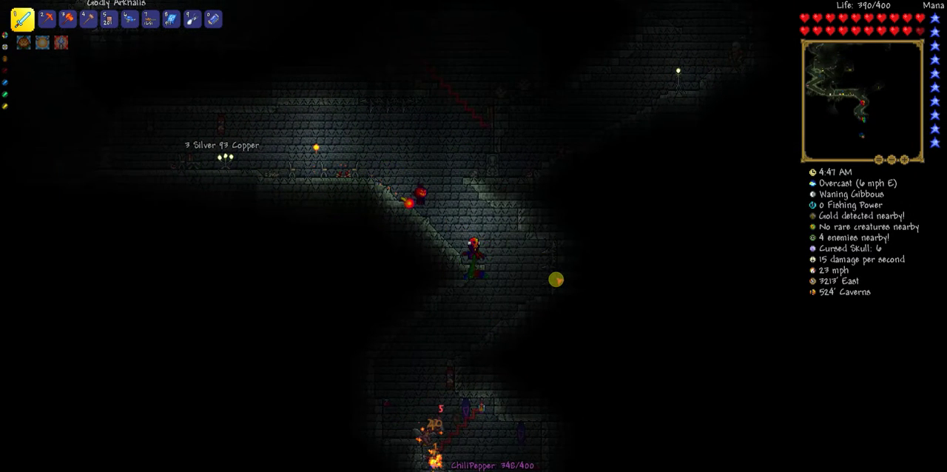
key("space")
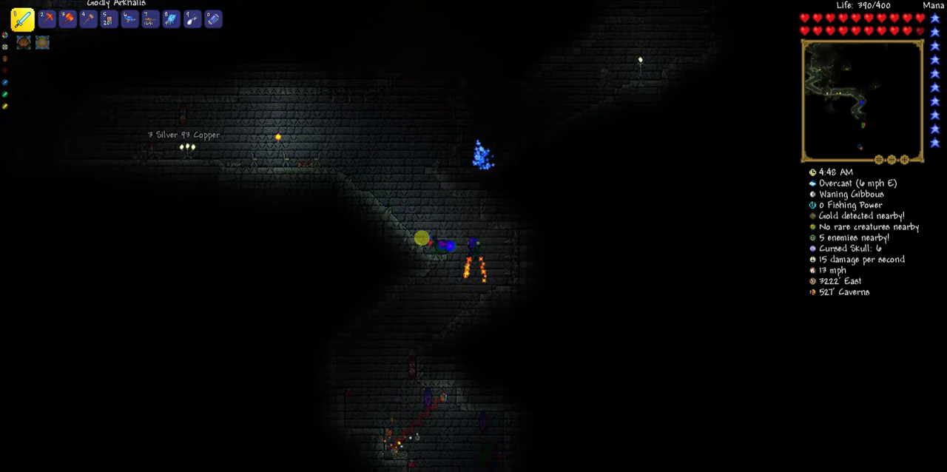
Step: Turn back west and slash an Angry Bones with the sword
key("a")
left_click(514, 234)
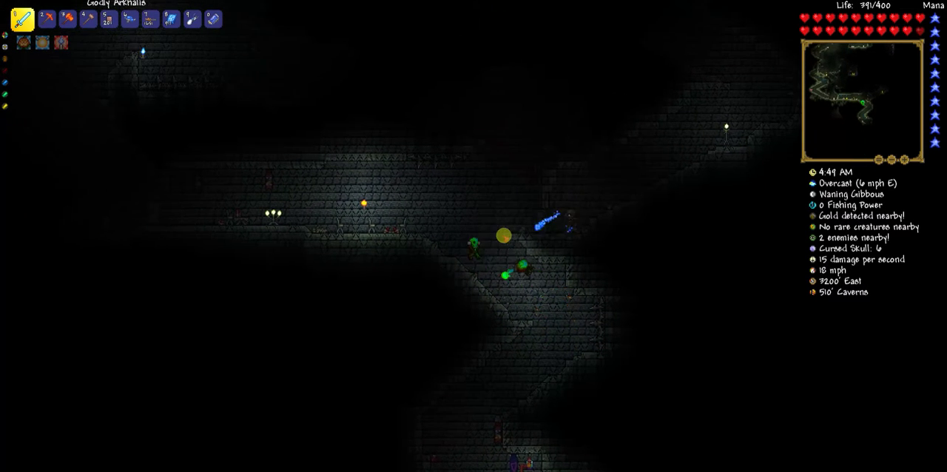
mouse_move(547, 257)
left_mouse_down()
mouse_move(516, 259)
mouse_move(555, 282)
left_mouse_up()
key("space")
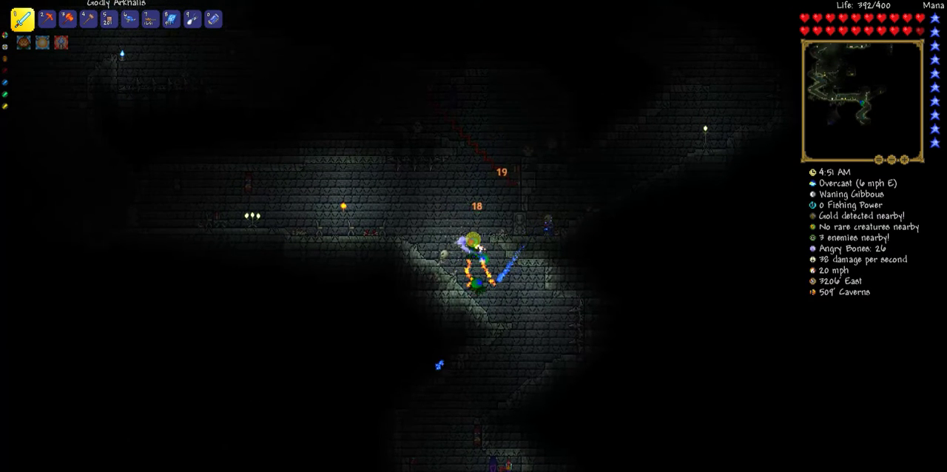
Step: Climb east up the slope while slashing enemies
key("d")
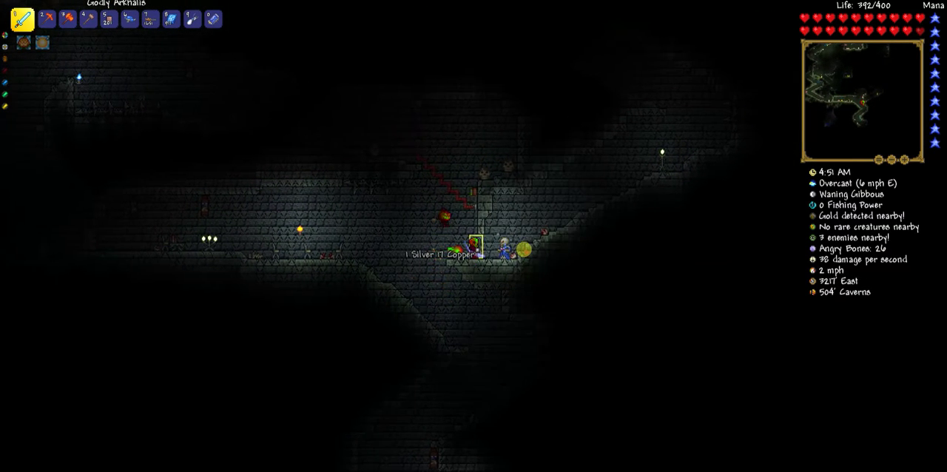
key("d")
left_click_drag(522, 250, 531, 245)
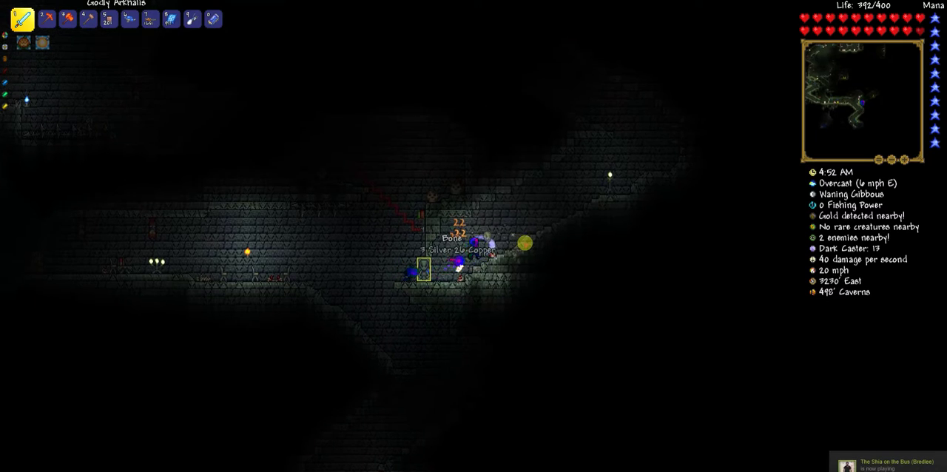
key("d")
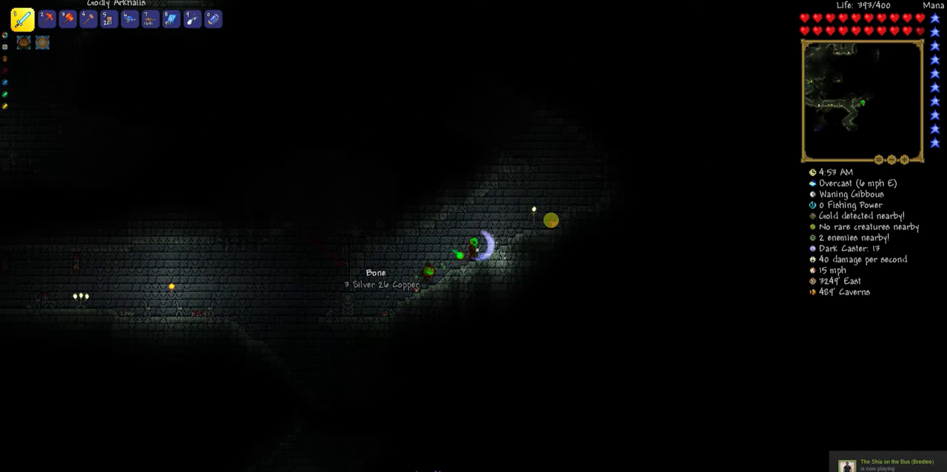
key("d")
mouse_move(551, 217)
left_mouse_down()
mouse_move(313, 207)
mouse_move(471, 167)
mouse_move(642, 236)
mouse_move(564, 223)
left_mouse_up()
key("d")
key("a")
key("d")
key("d")
key("d")
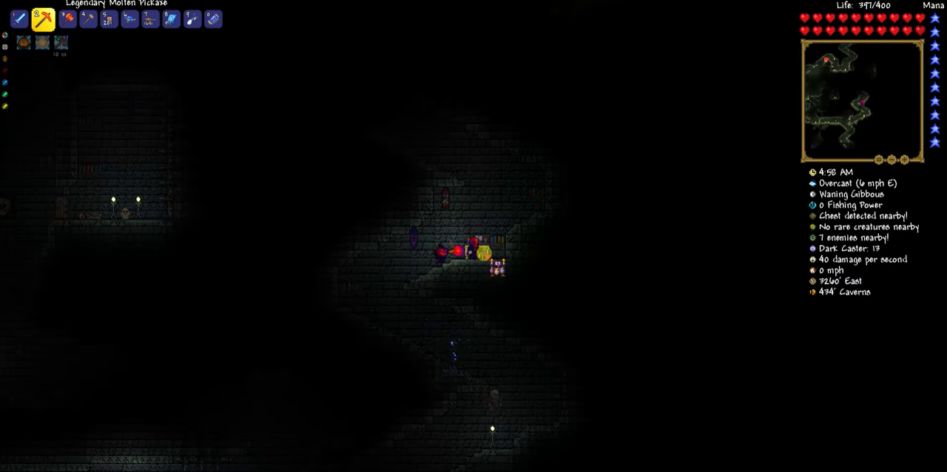
Step: Rocket-boot east up the corridor past skeletons to about 358 feet deep
key("space")
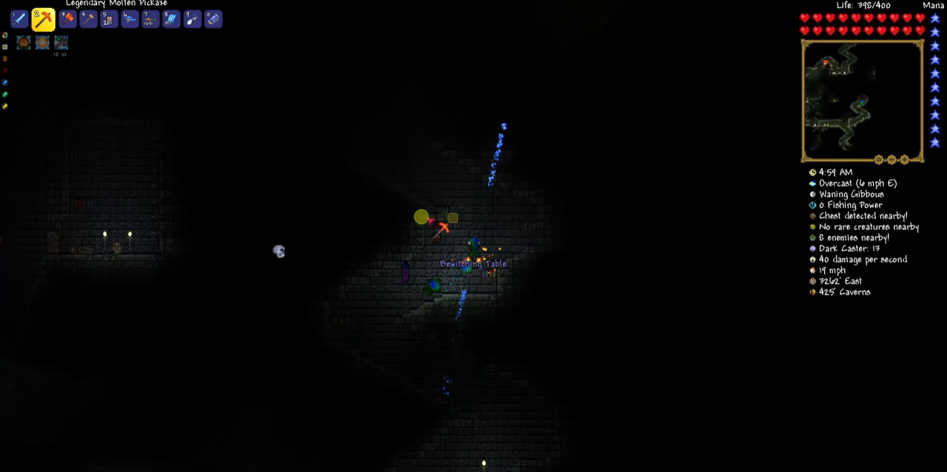
key("a")
key("space")
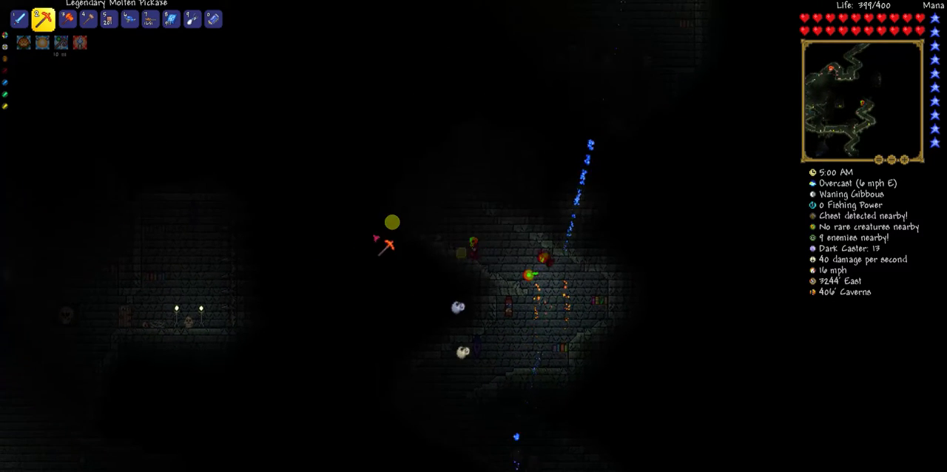
key("d")
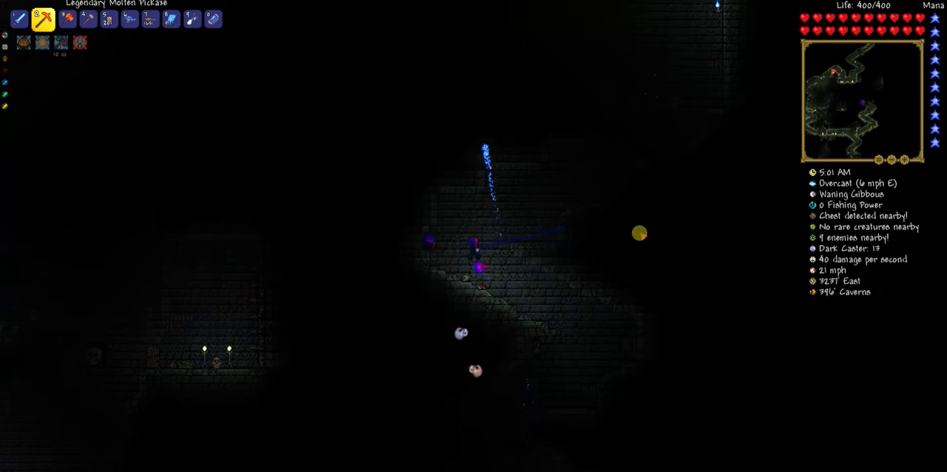
key("space")
key("d")
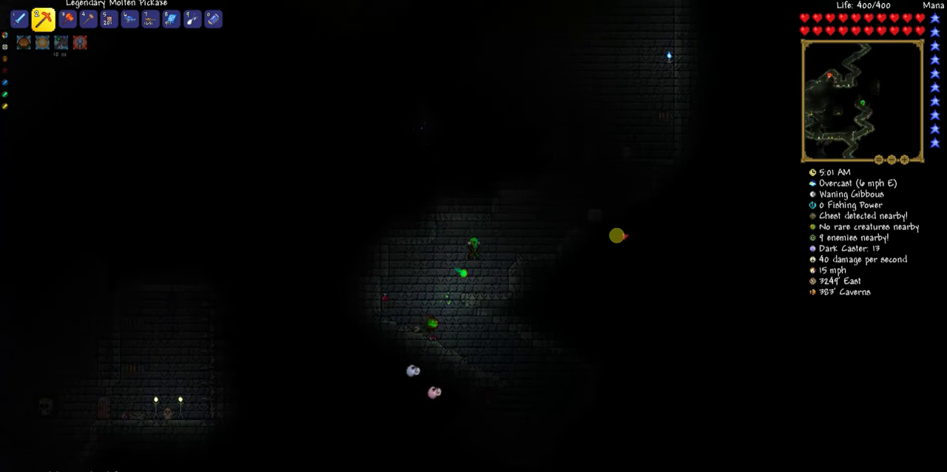
key("d")
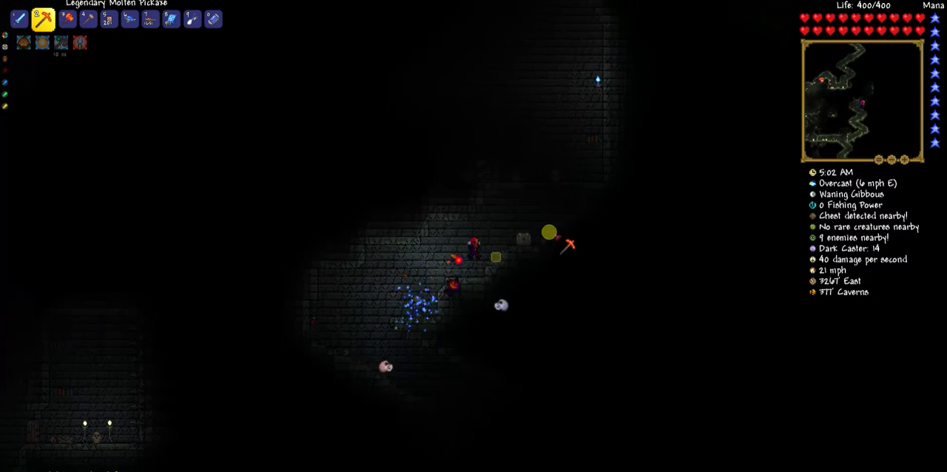
key("d")
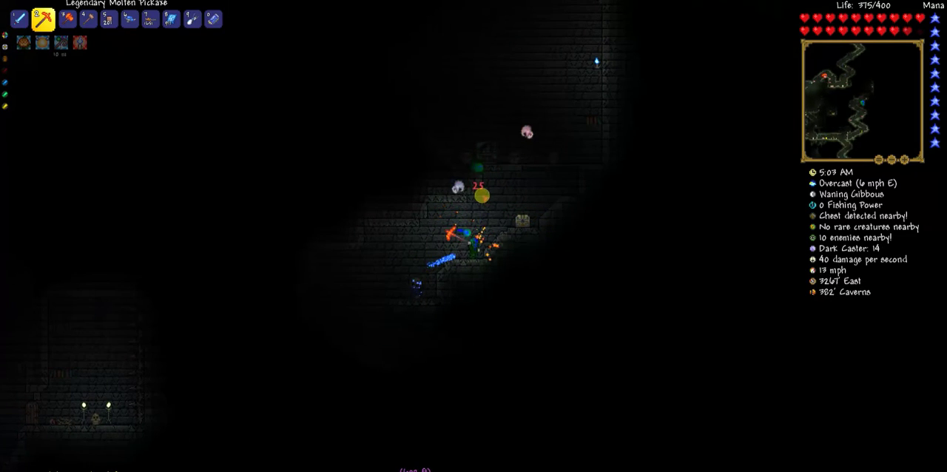
key("d")
key("d")
key("space")
key("a")
key("a")
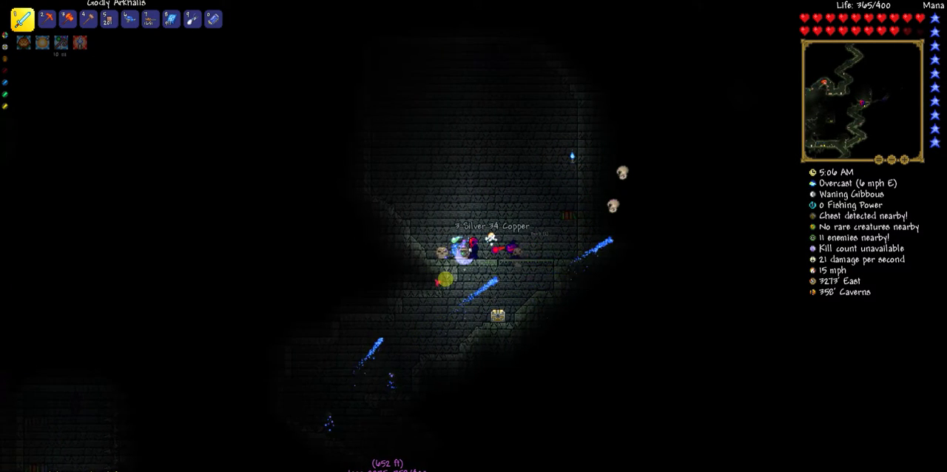
Step: Swap to the Molten Pickaxe and back to Godly Arkhalis, pushing east at the Dark Caster
key("d")
key("2")
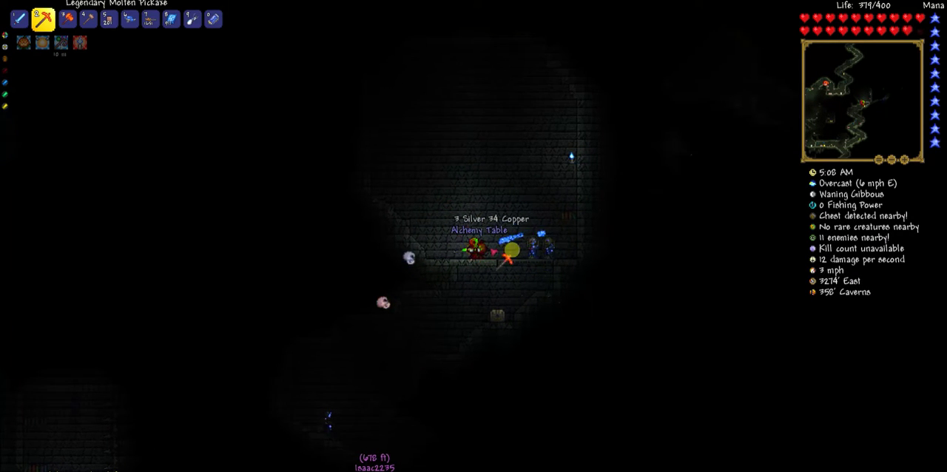
key("1")
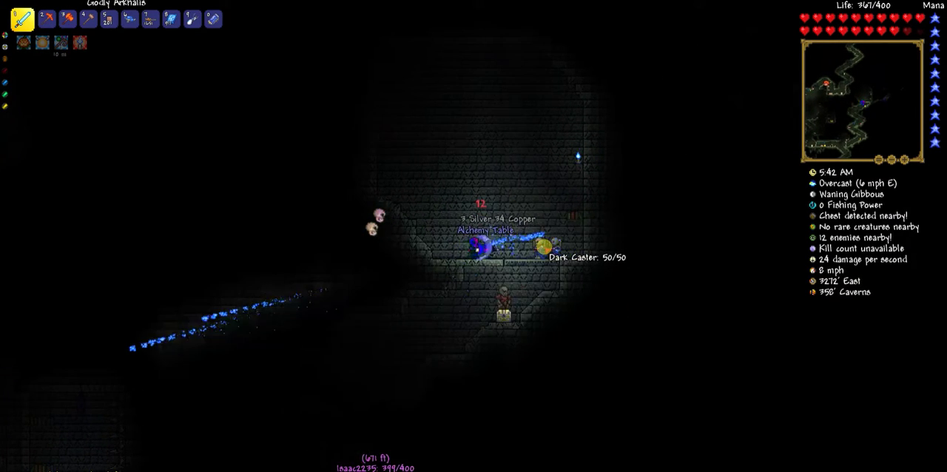
key("d")
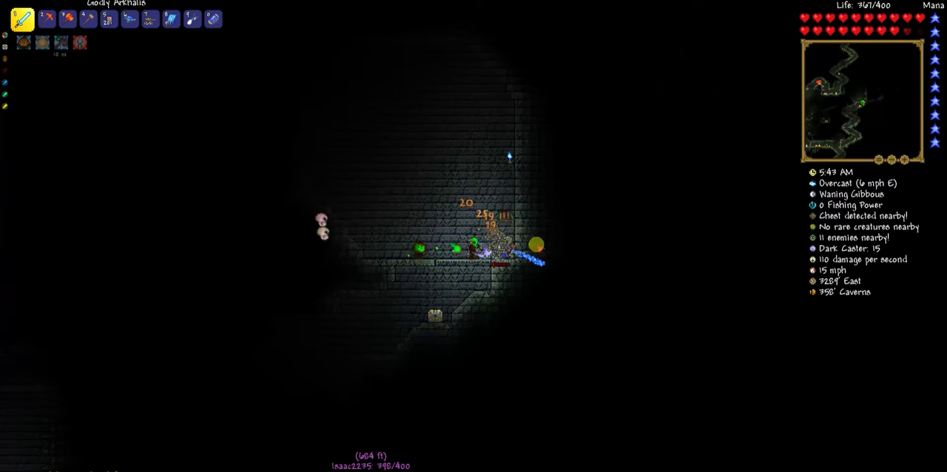
key("d")
Step: Fall back west fighting skeletons, with a quick Alt-Tab to Skype and back
key("a")
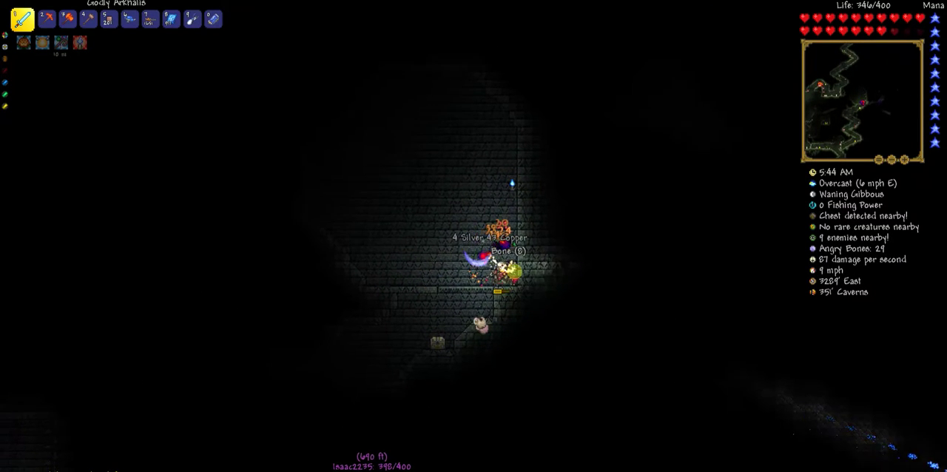
key("a")
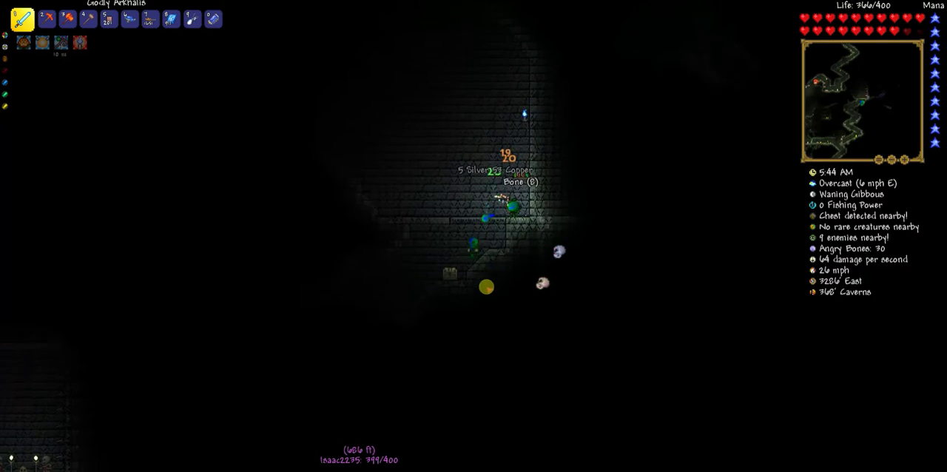
key("a")
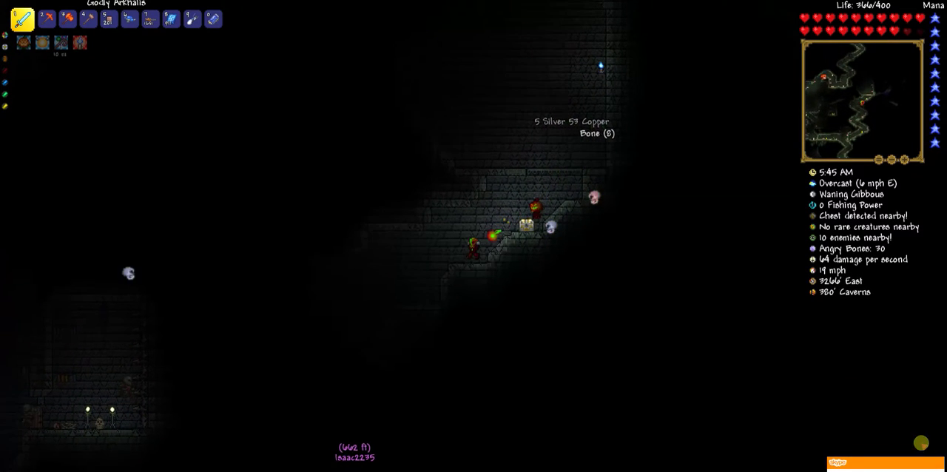
key("alt+Tab")
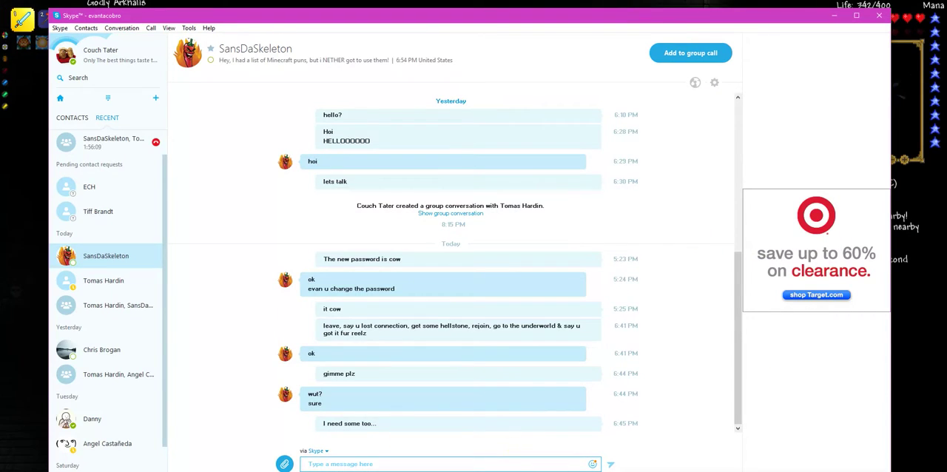
key("alt+Tab")
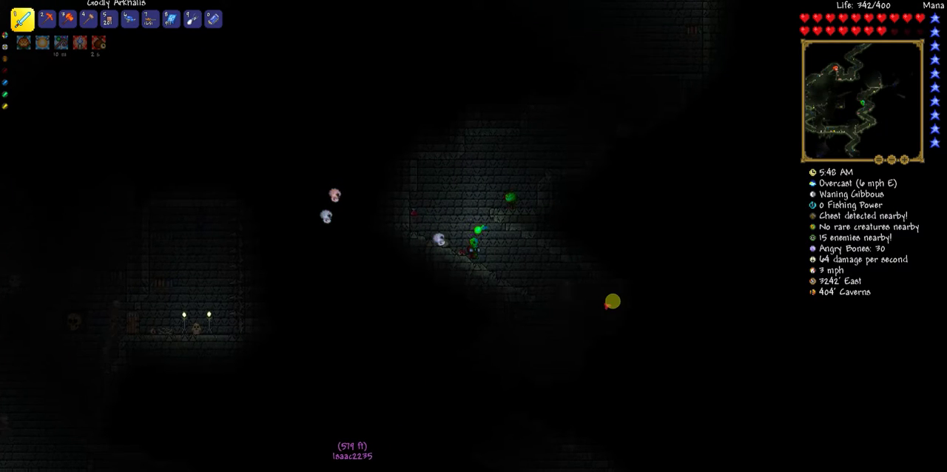
key("a")
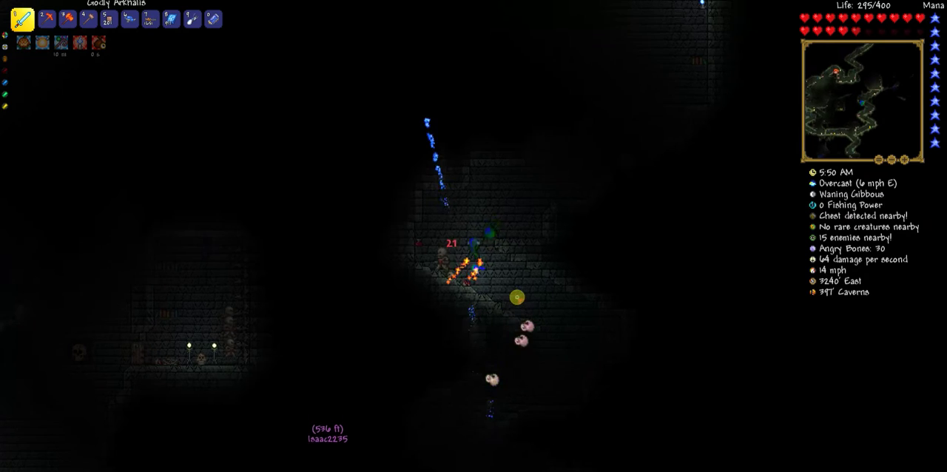
Step: Aim Arkhalis swings at nearby enemies while heading toward 872 feet deep
mouse_move(517, 297)
left_mouse_down()
mouse_move(440, 282)
mouse_move(418, 246)
left_mouse_up()
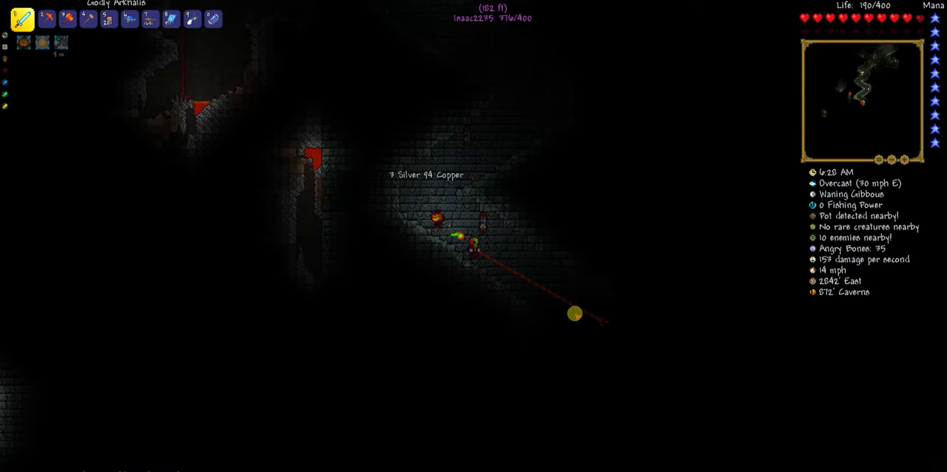
Step: Ride the grappling hook down, then head west slashing at approaching skeletons
key("space")
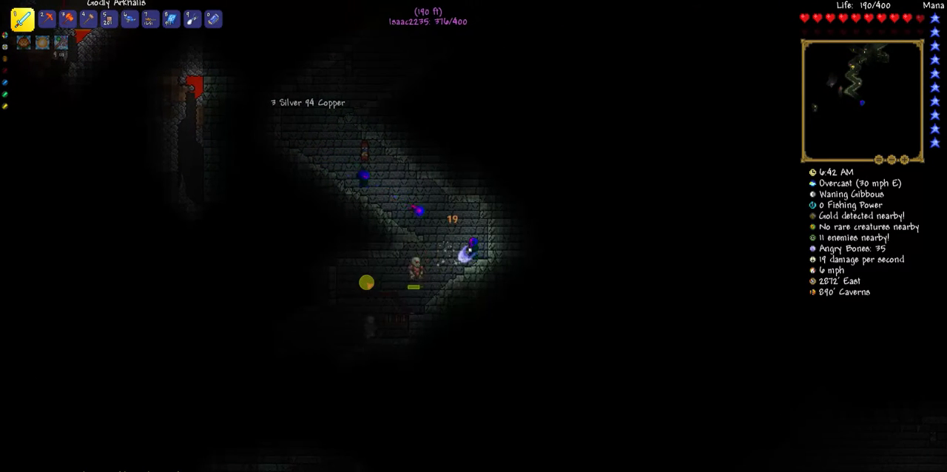
key("a")
left_click_drag(466, 252, 492, 240)
key("a")
key("a")
mouse_move(352, 283)
left_mouse_down()
mouse_move(329, 266)
mouse_move(320, 278)
mouse_move(317, 264)
left_mouse_up()
key("a")
key("a")
key("a")
key("a")
key("a")
key("a")
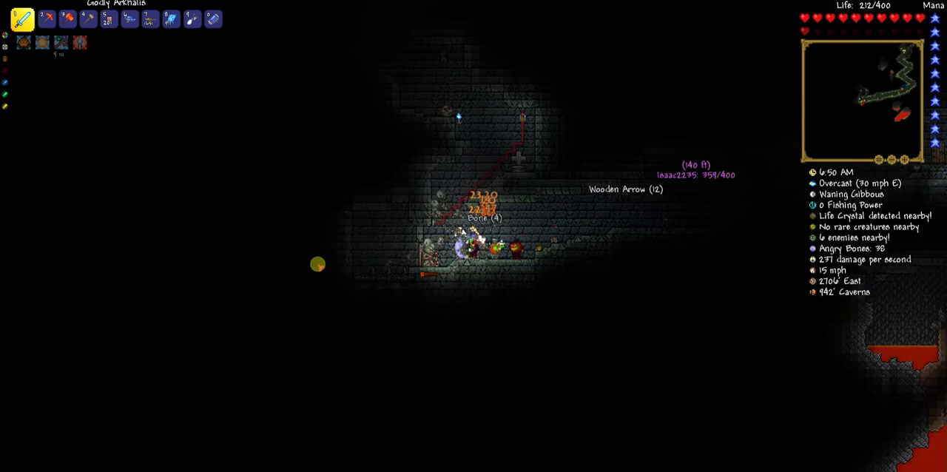
Step: Rise upward while attacking nearby skeletons
key("space")
mouse_move(317, 264)
left_mouse_down()
mouse_move(559, 252)
mouse_move(470, 226)
mouse_move(392, 237)
left_mouse_up()
key("space")
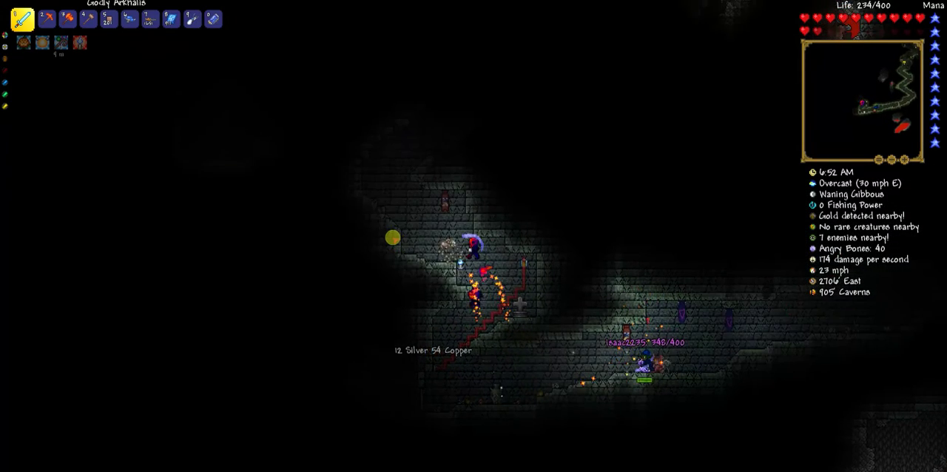
key("space")
mouse_move(392, 238)
left_mouse_down()
mouse_move(519, 226)
mouse_move(483, 255)
mouse_move(578, 236)
mouse_move(513, 205)
mouse_move(334, 210)
left_mouse_up()
key("space")
key("space")
Step: Fly up westward and then eastward while swinging the Arkhalis
key("a")
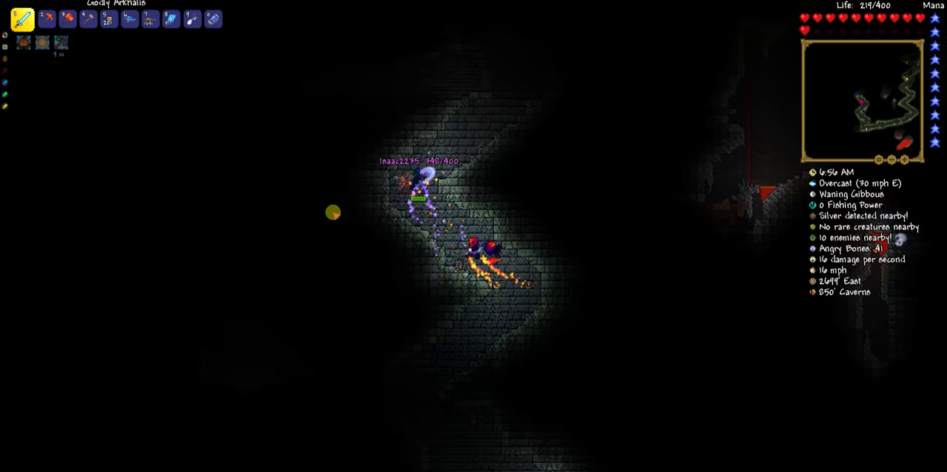
key("a")
key("space")
mouse_move(333, 212)
left_mouse_down()
mouse_move(444, 188)
mouse_move(614, 183)
mouse_move(626, 218)
mouse_move(423, 220)
mouse_move(358, 231)
mouse_move(358, 281)
mouse_move(325, 275)
mouse_move(355, 271)
mouse_move(349, 281)
left_mouse_up()
key("d")
key("space")
key("d")
key("space")
Step: Move west along the passage and rocket-boot up into the next room
key("a")
key("a")
key("a")
key("a")
key("a")
key("a")
key("a")
key("space")
key("a")
key("space")
key("a")
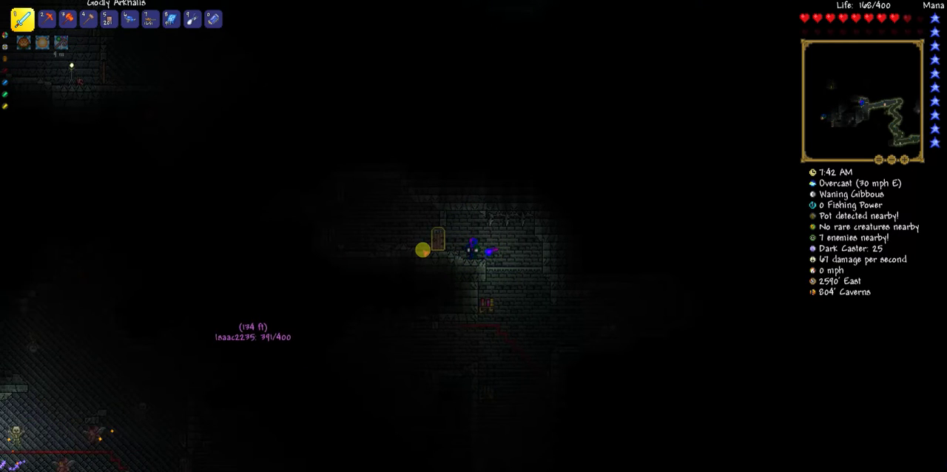
Step: Fly and fight through the dungeon rooms, slashing skeletons with the Godly Arkhalis
key("a")
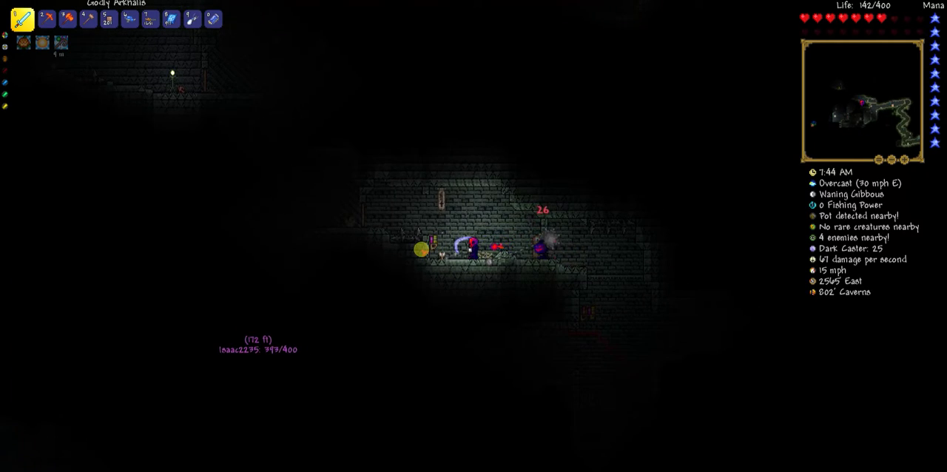
key("space")
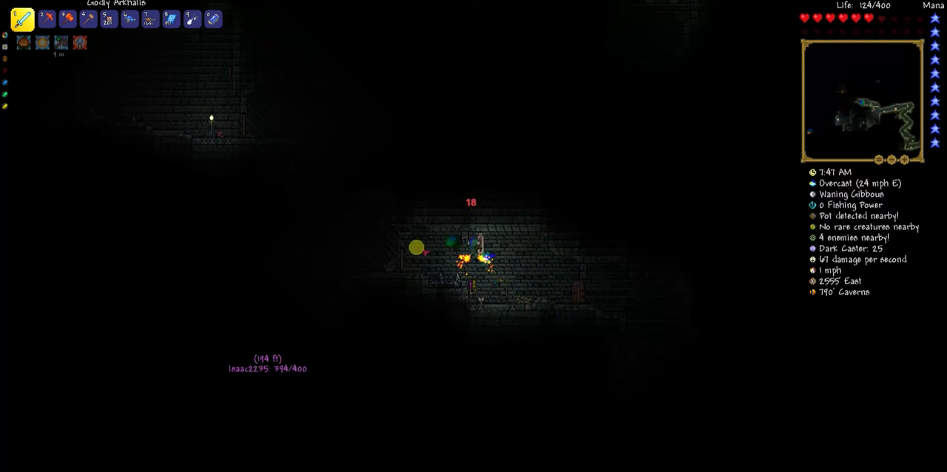
key("space")
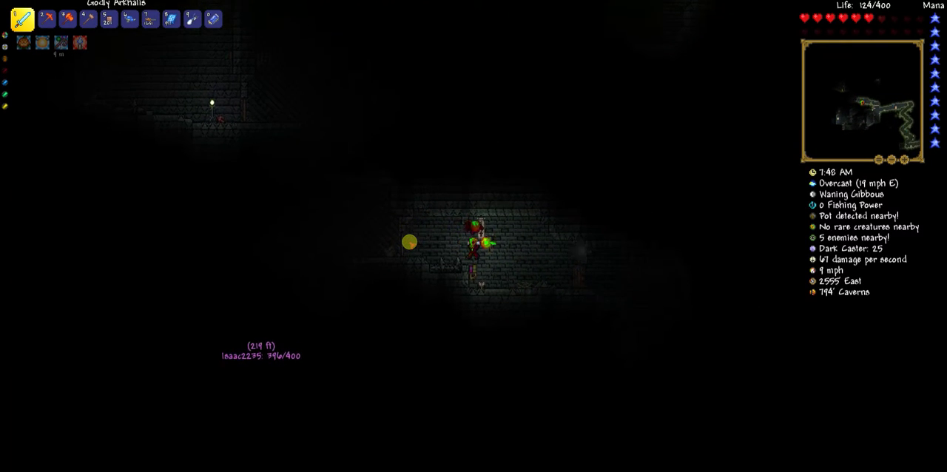
key("a")
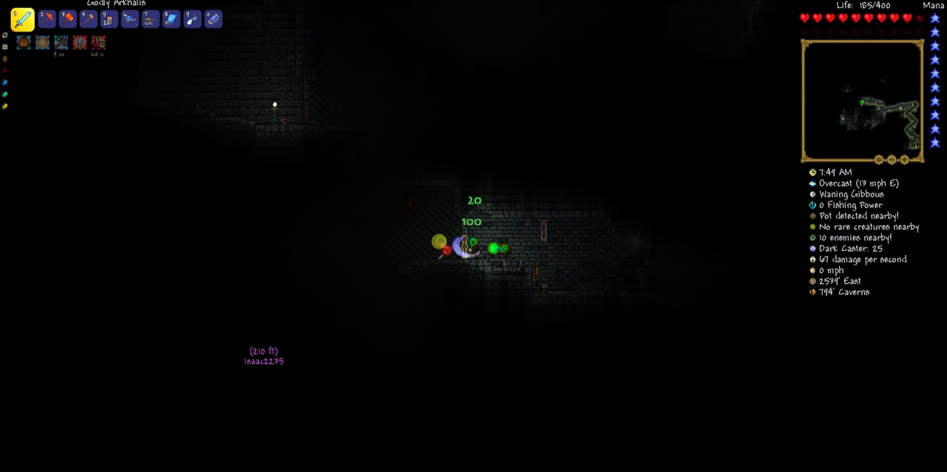
key("a")
left_click(481, 251)
key("d")
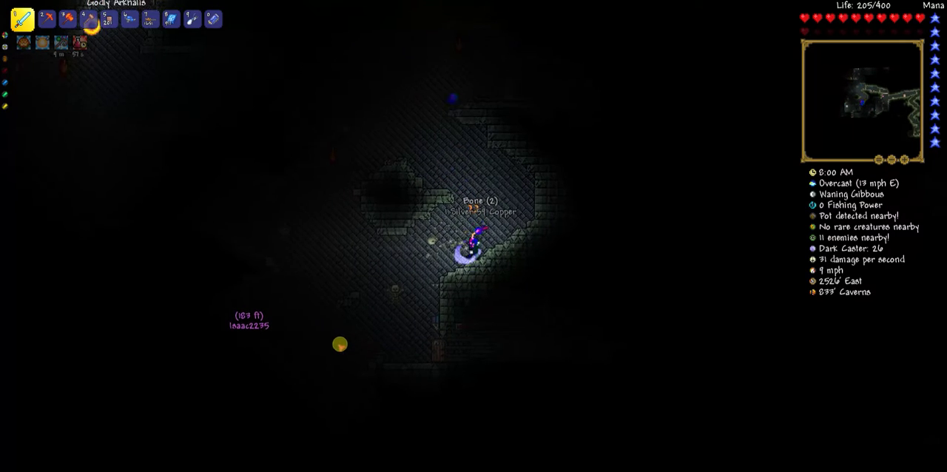
key("a")
key("a")
key("a")
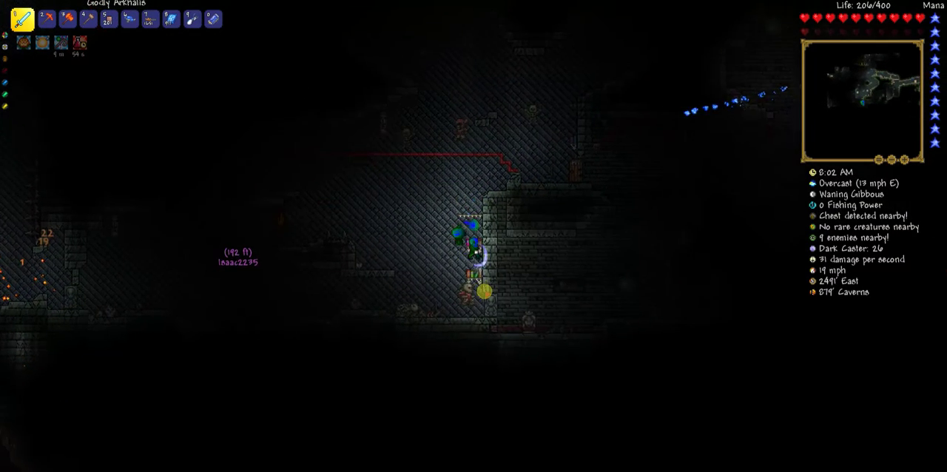
key("d")
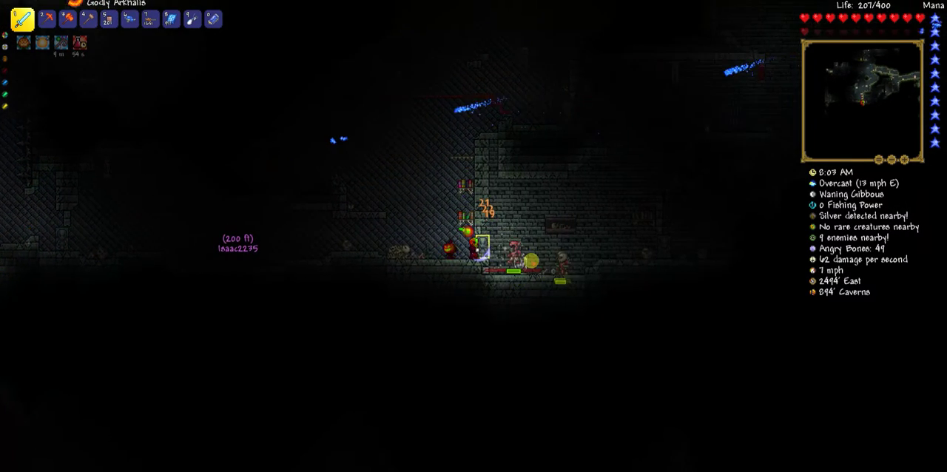
key("d")
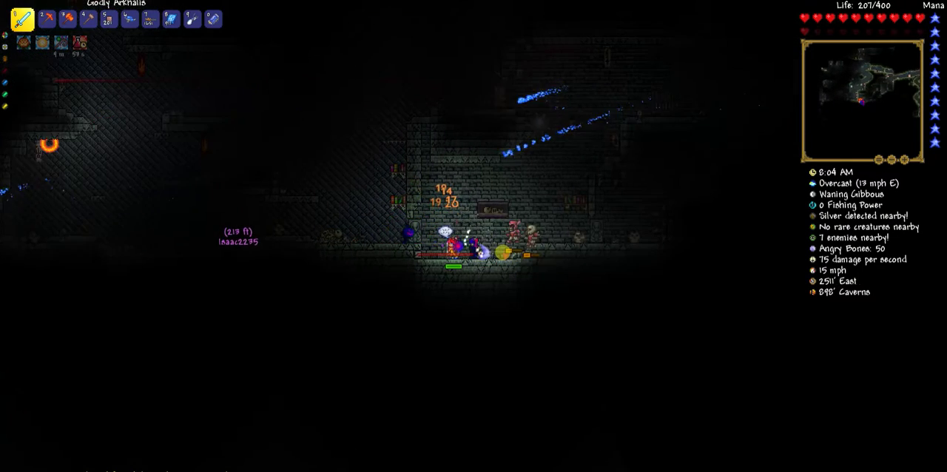
key("d")
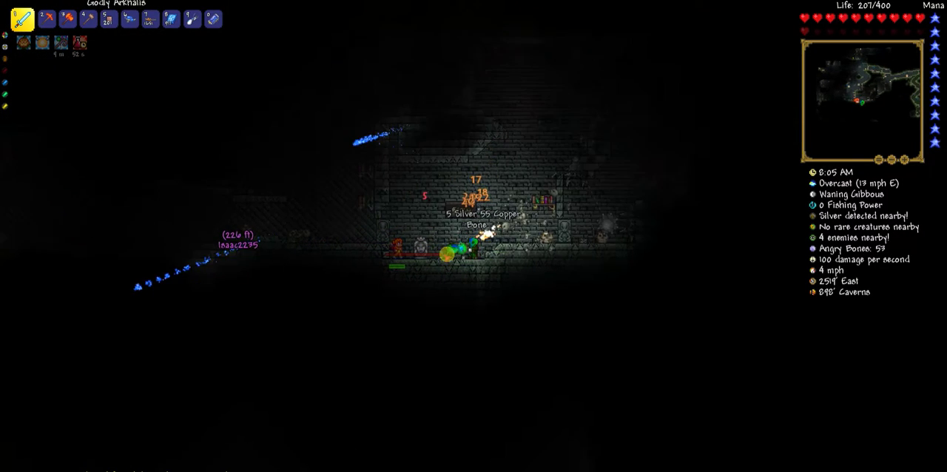
Step: Swap to the Molten Pickaxe, check the inventory, then re-equip the Godly Arkhalis
key("a")
key("2")
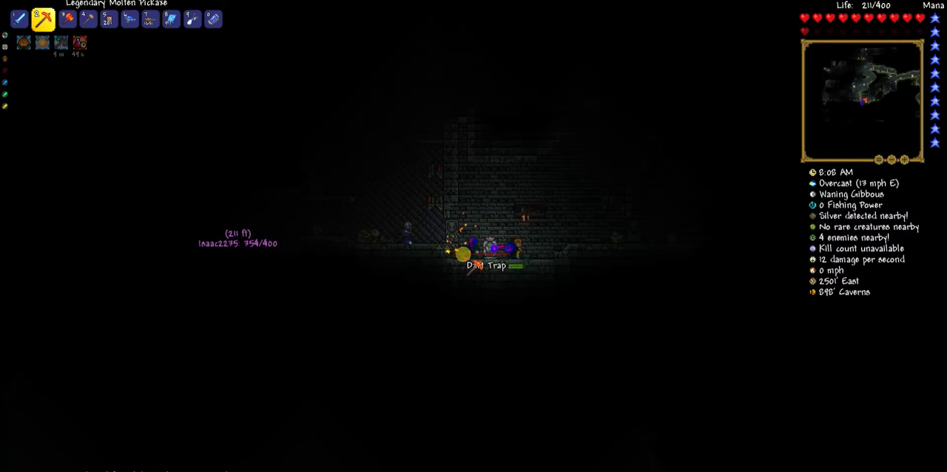
key("Escape")
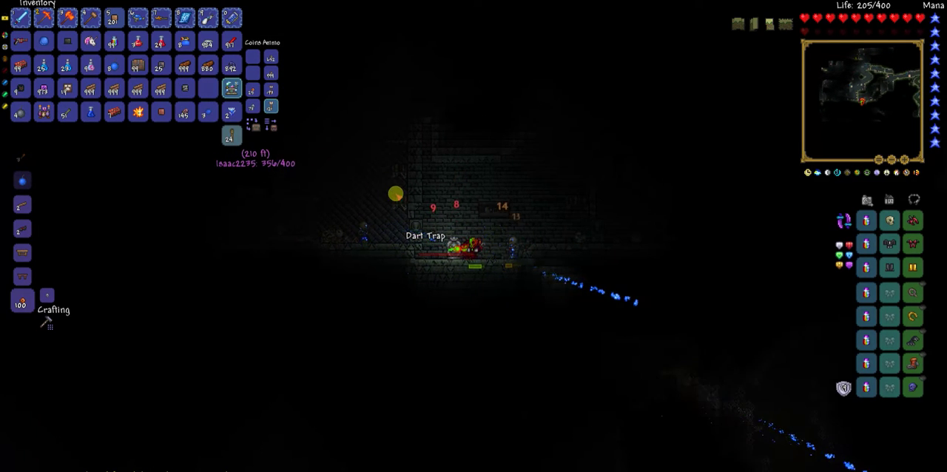
key("Escape")
key("1")
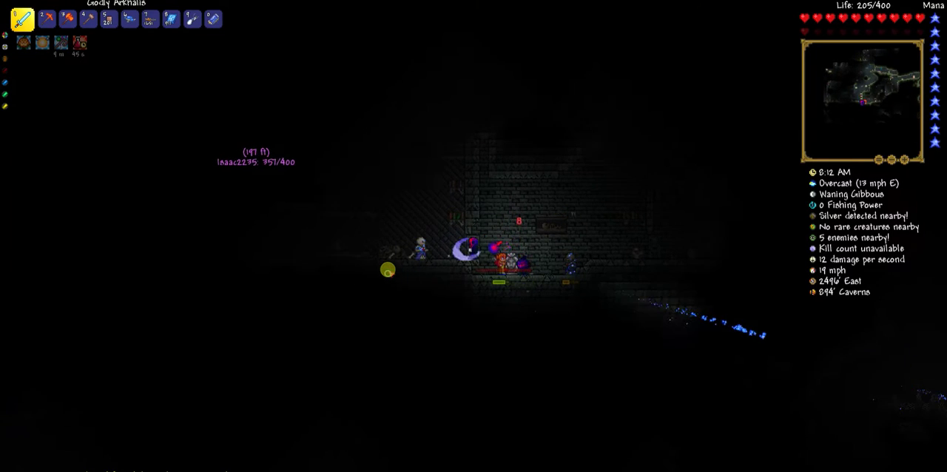
Step: Head back west down the slope and loot the Gold Chest
key("a")
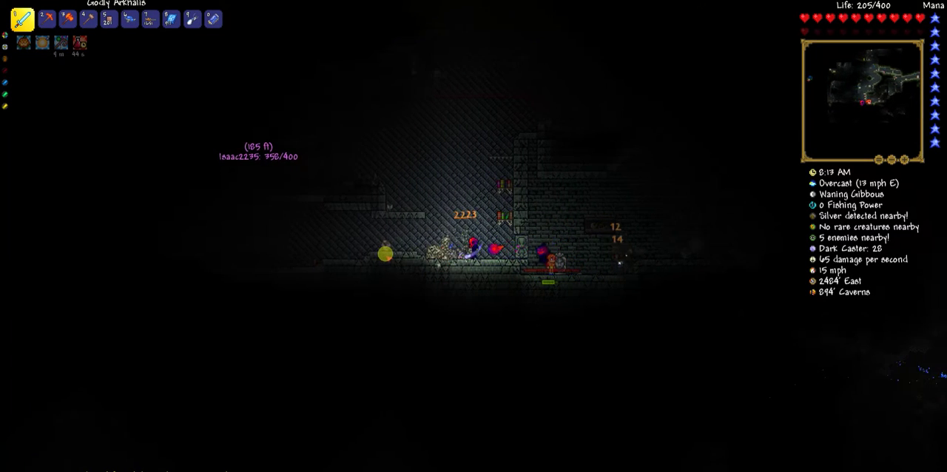
key("a")
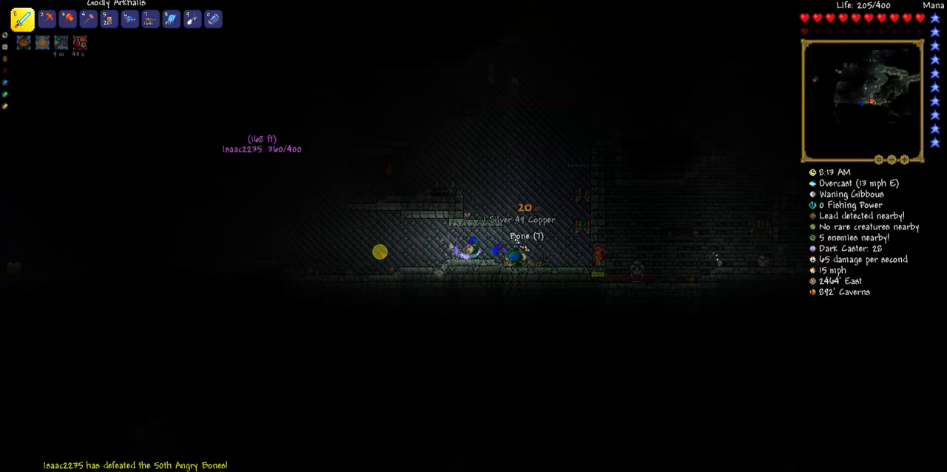
key("a")
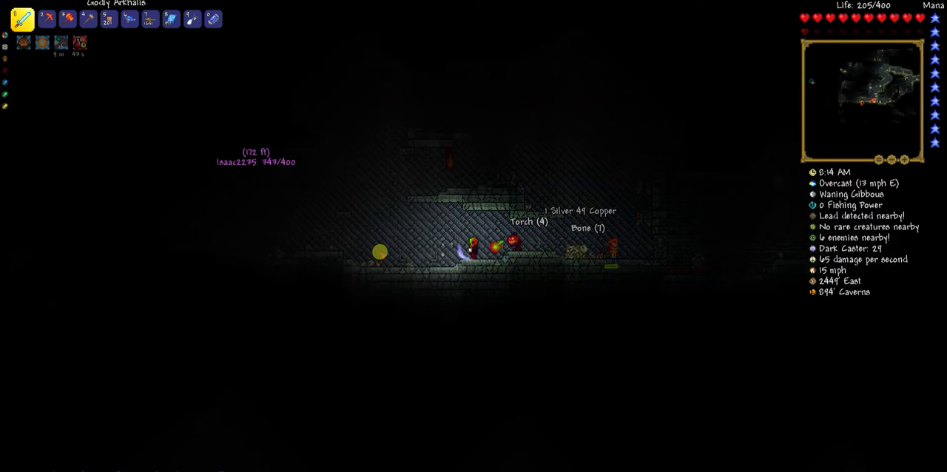
key("a")
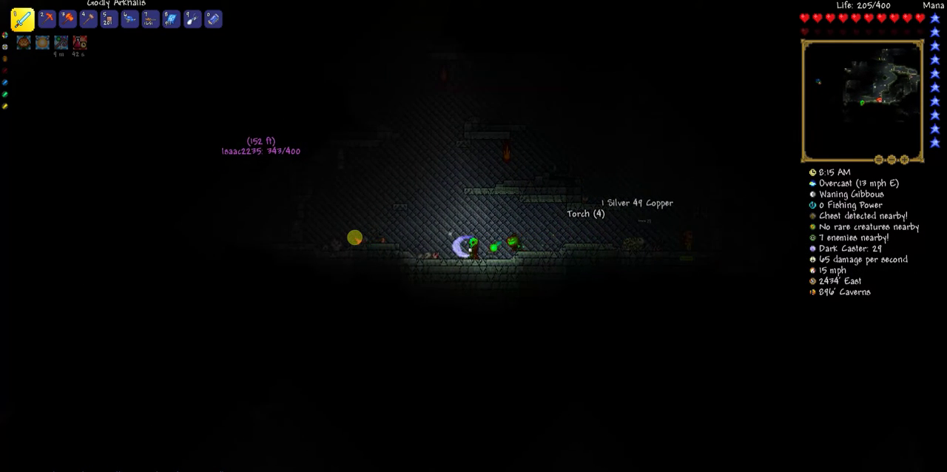
key("a")
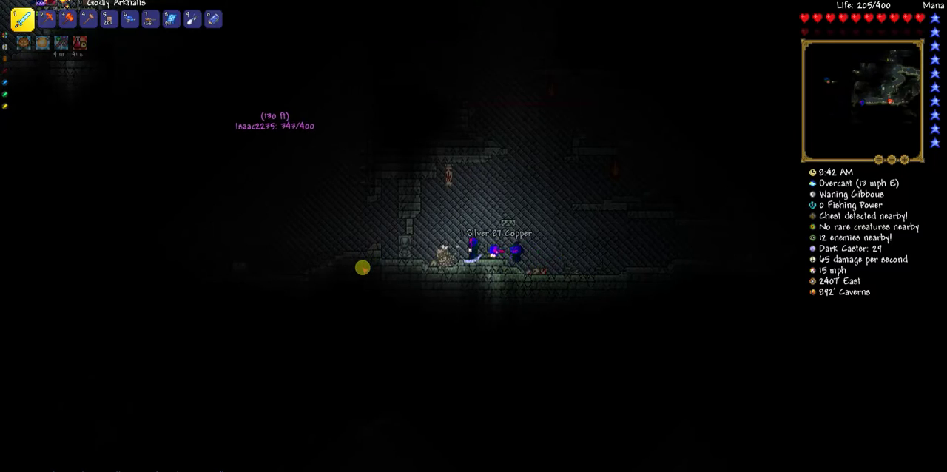
key("a")
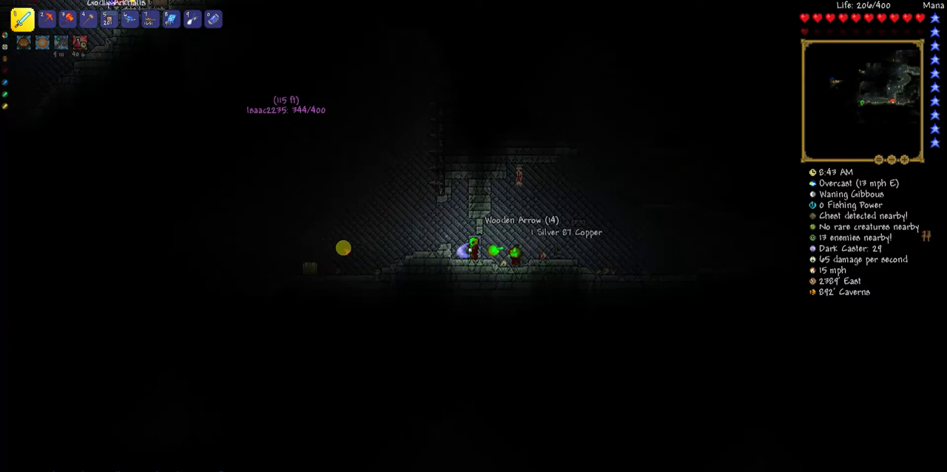
key("a")
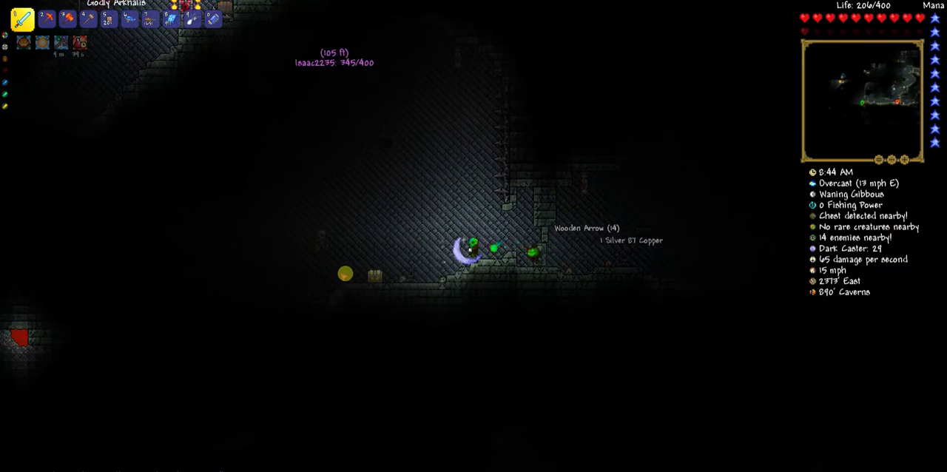
key("a")
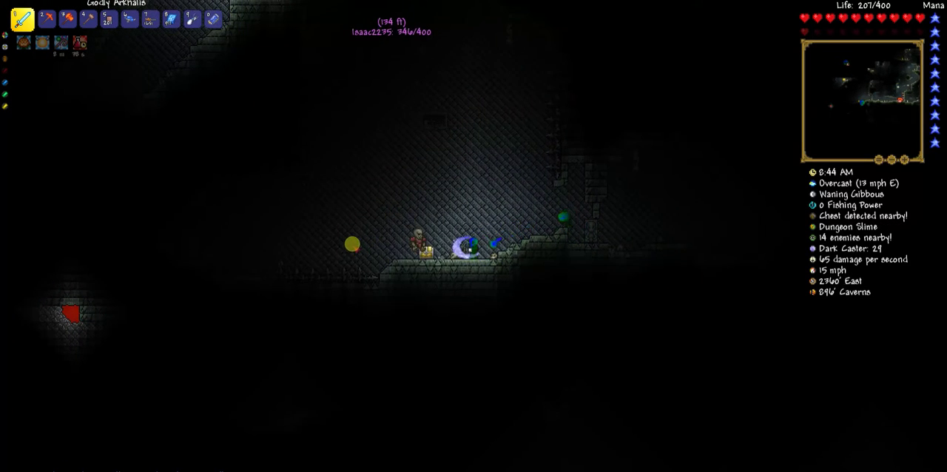
key("a")
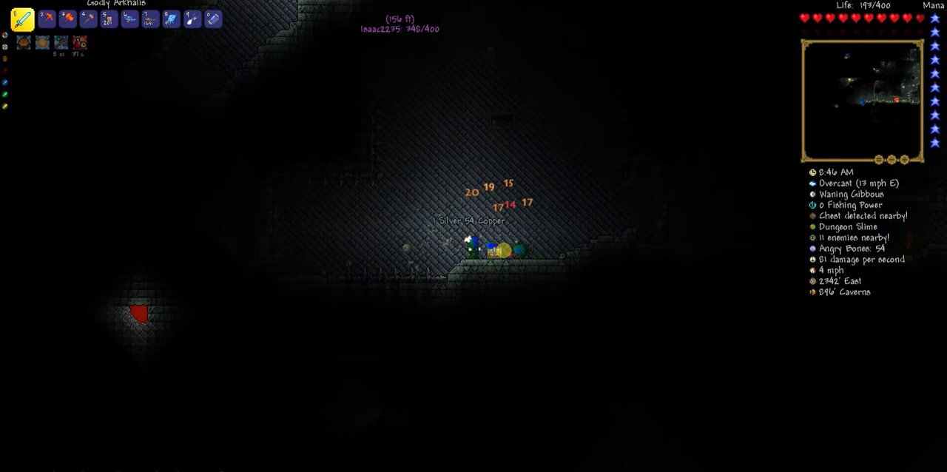
right_click(467, 241)
key("Escape")
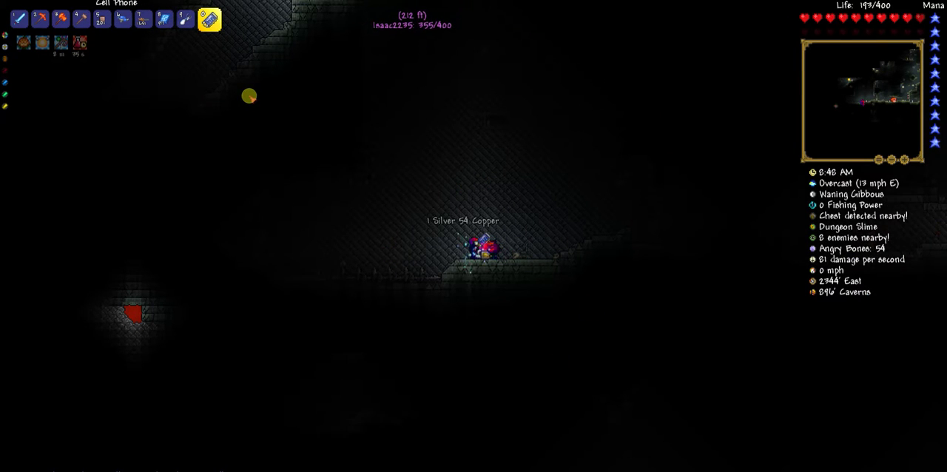
Step: Teleport home with the Cell Phone and walk east past the house to the NPC
left_click(337, 146)
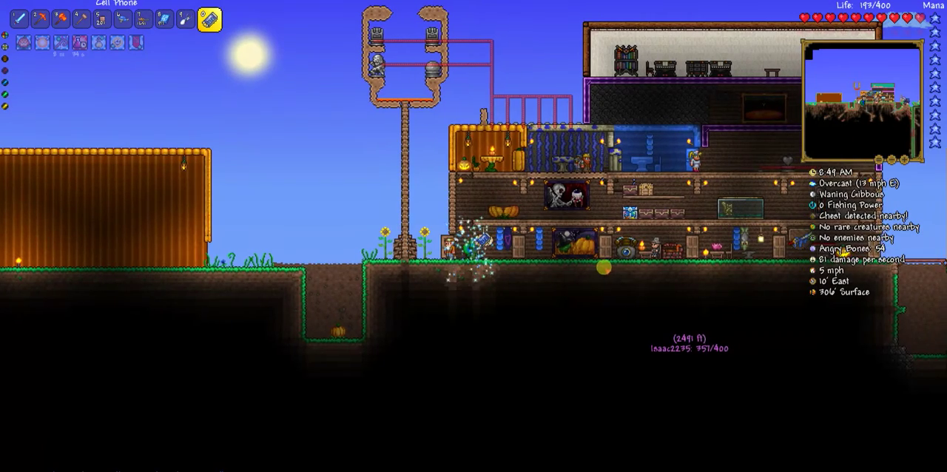
key("d")
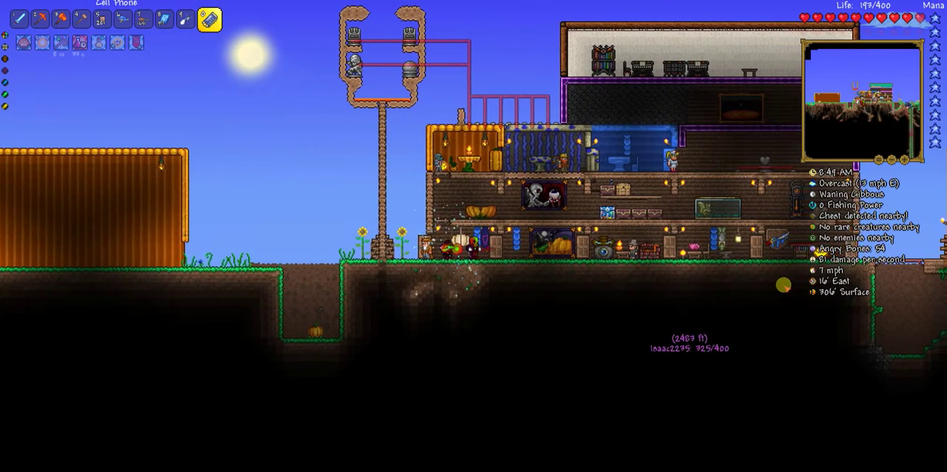
key("d")
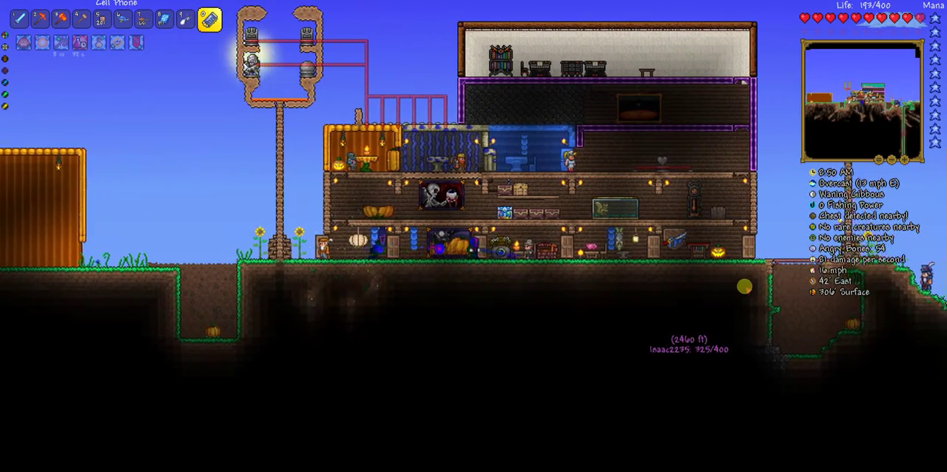
key("d")
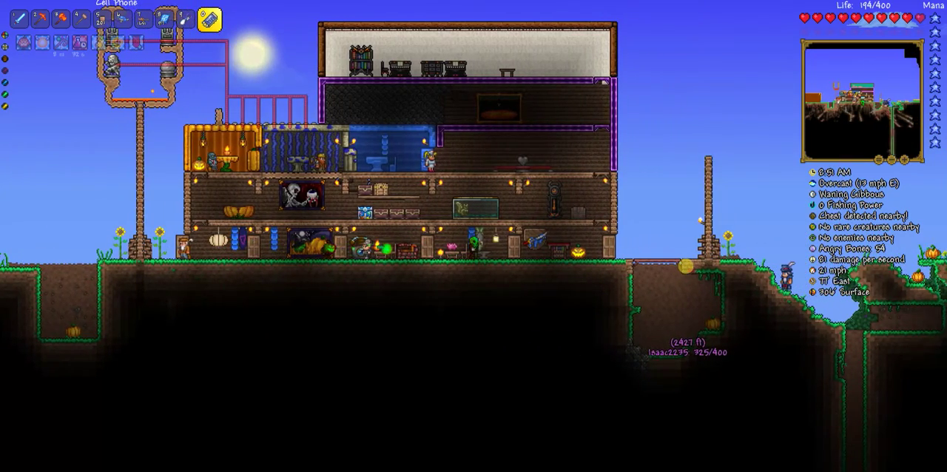
key("d")
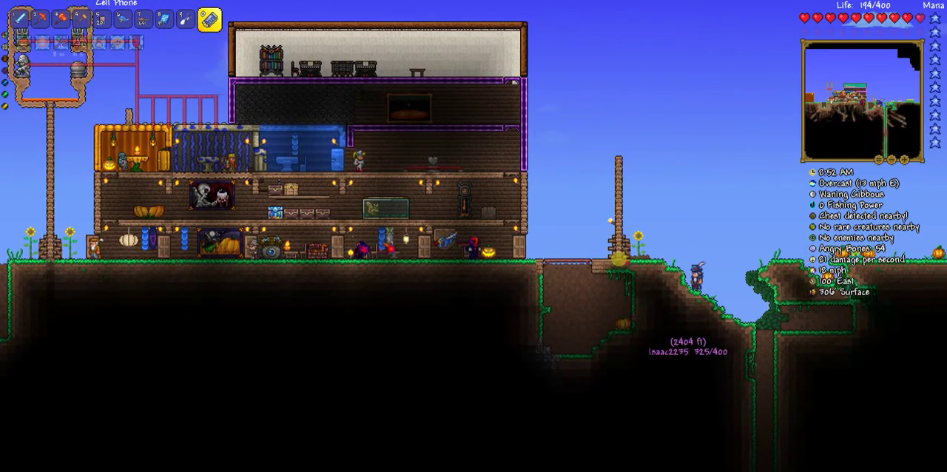
key("d")
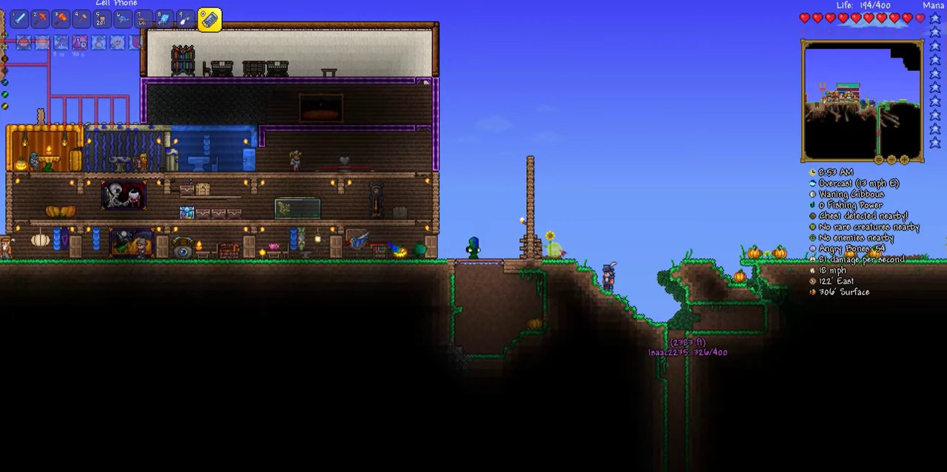
key("d")
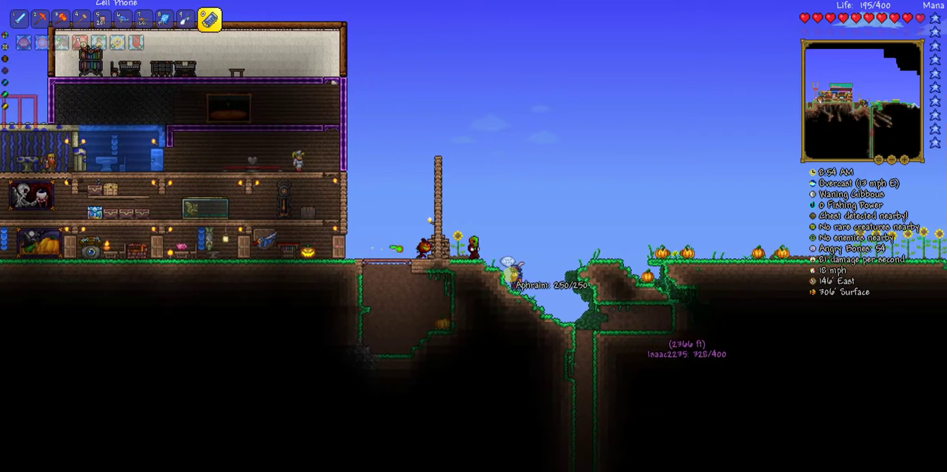
Step: Buy an Armored Extendo Grip from the Traveling Merchant, close the shop, and rocket upward
right_click(497, 268)
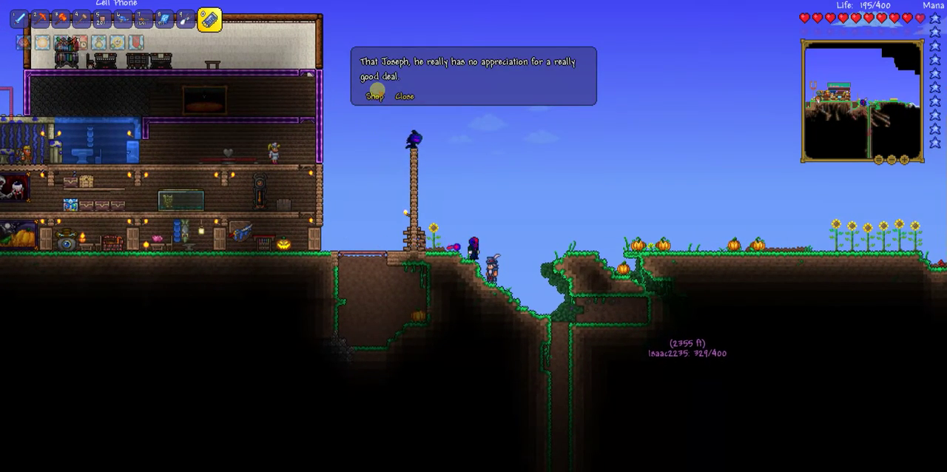
left_click(374, 96)
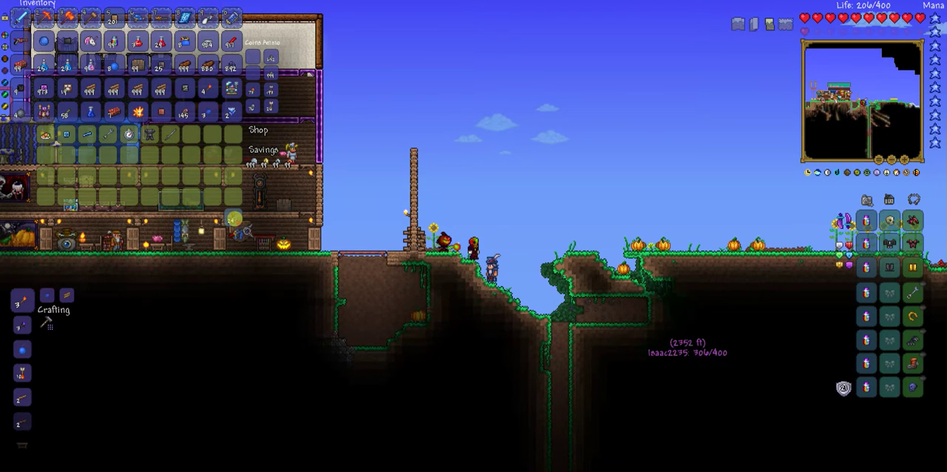
key("a")
key("space")
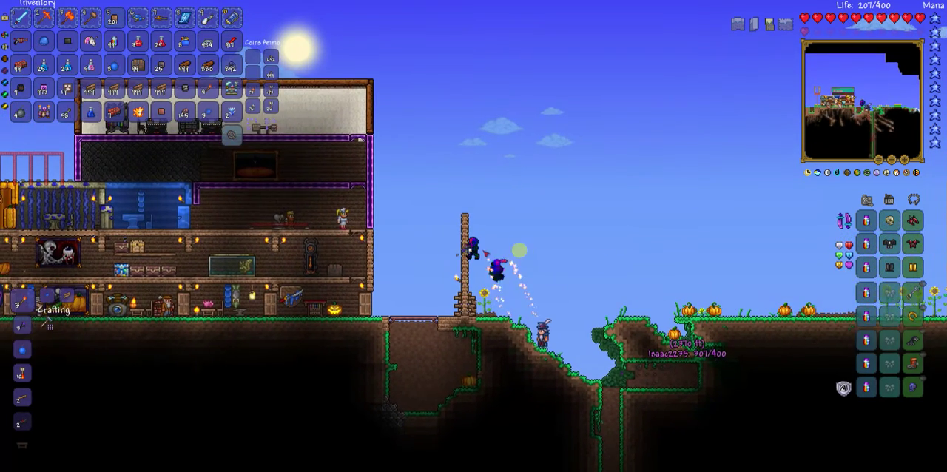
key("Escape")
key("0")
key("space")
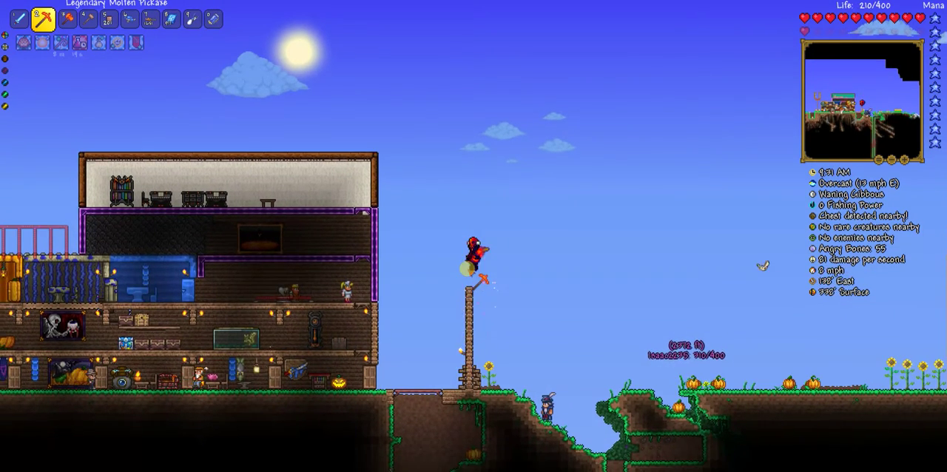
Step: Rocket onto the house's top corner and bring up the full world map
key("a")
key("space")
key("a")
key("space")
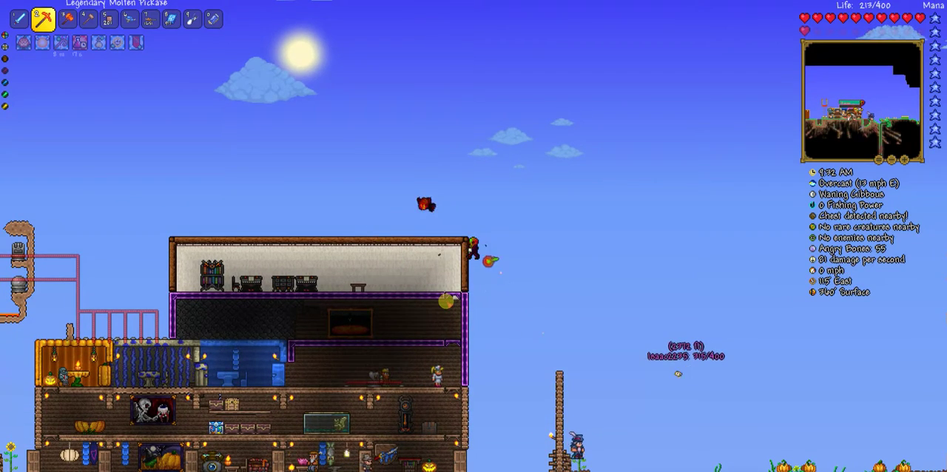
key("m")
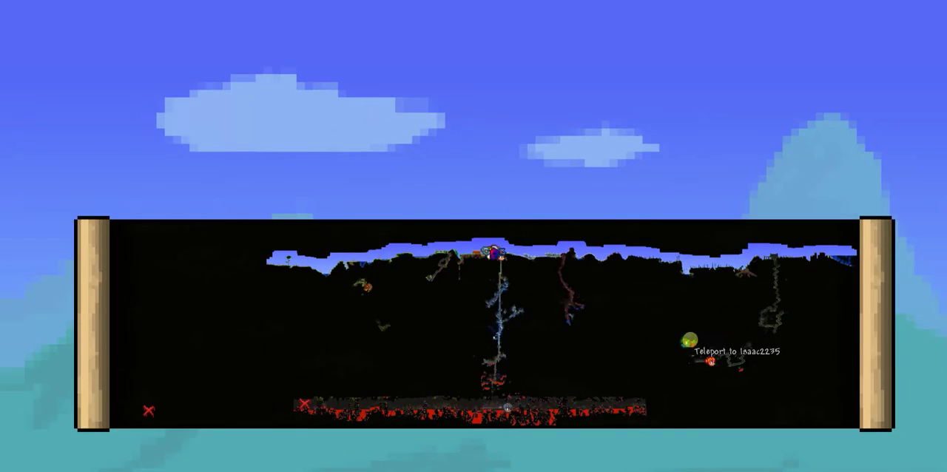
Step: Teleport to the teammate in the dungeon, drop down, and slash enemies with the Godly Arkhalis
left_click(689, 341)
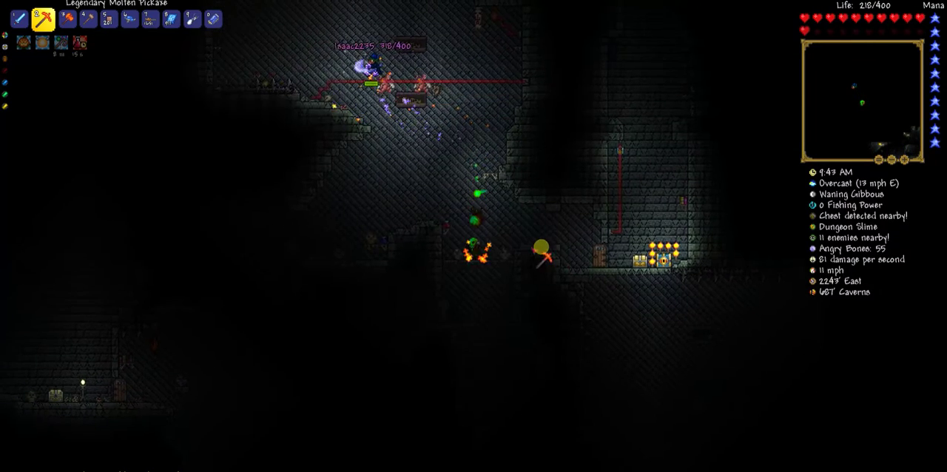
key("d")
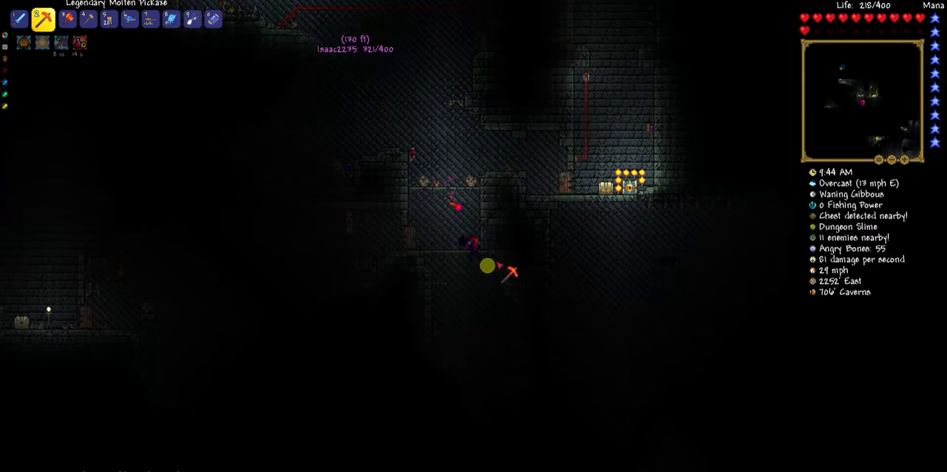
key("d")
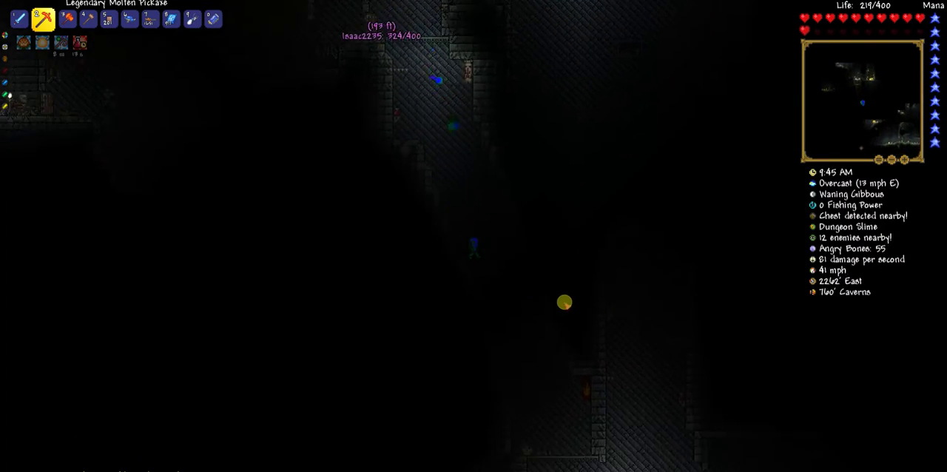
key("d")
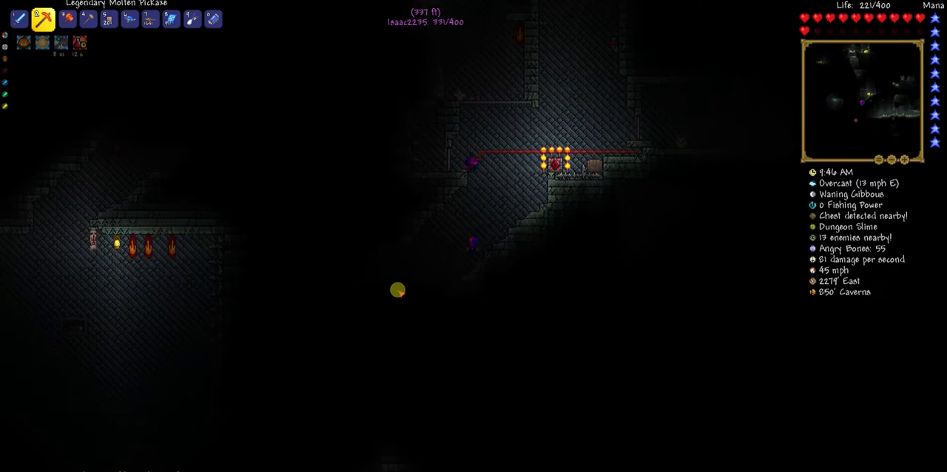
key("1")
left_click(396, 292)
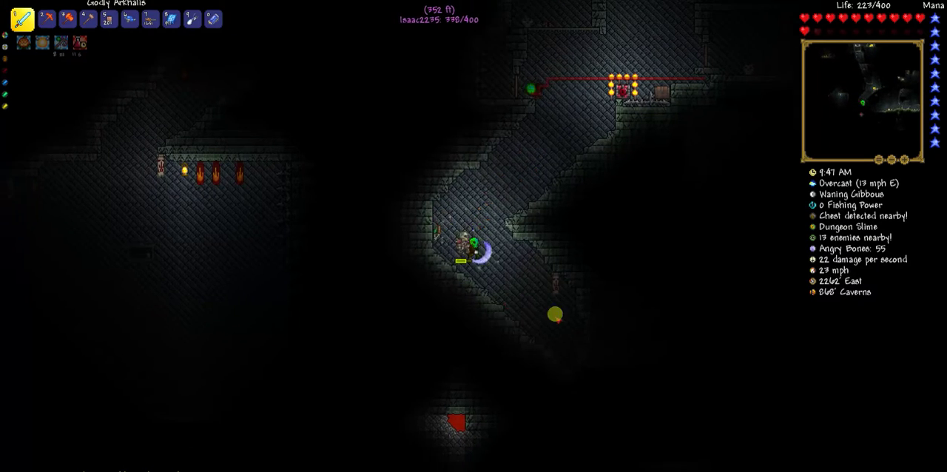
left_click_drag(555, 314, 524, 278)
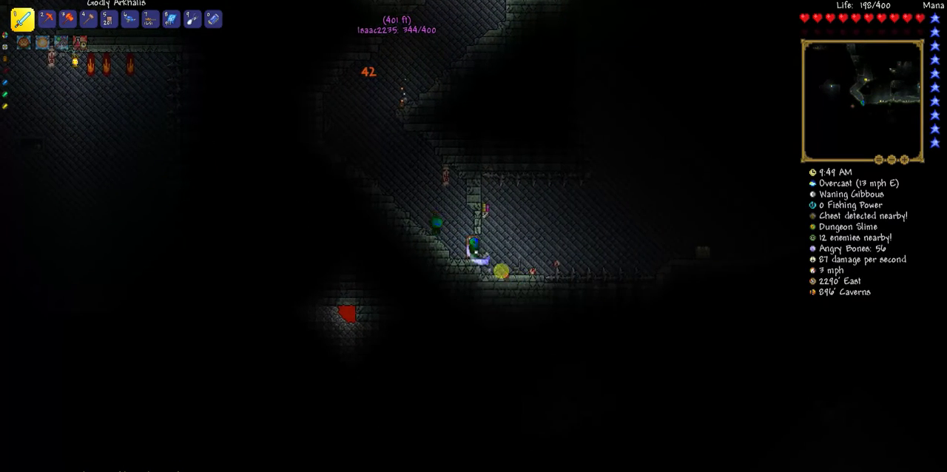
Step: Climb west up the dungeon slope and fly up the shaft into the upper rooms
key("a")
key("space")
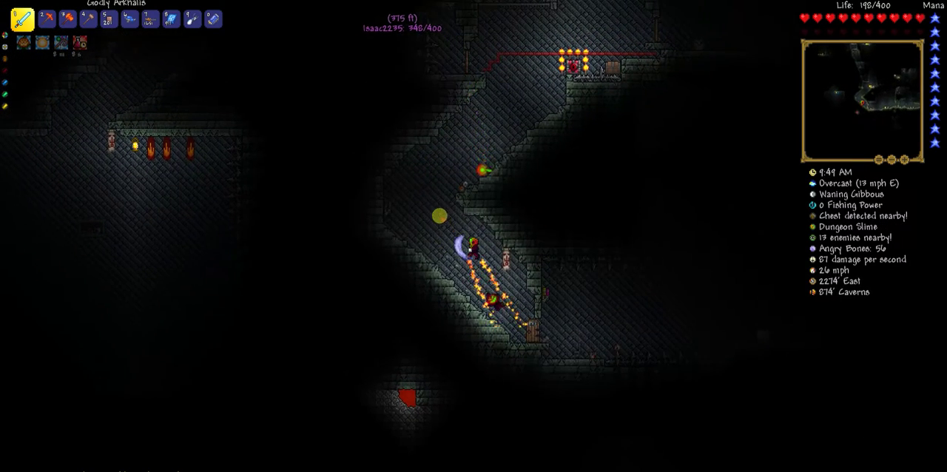
key("a")
key("space")
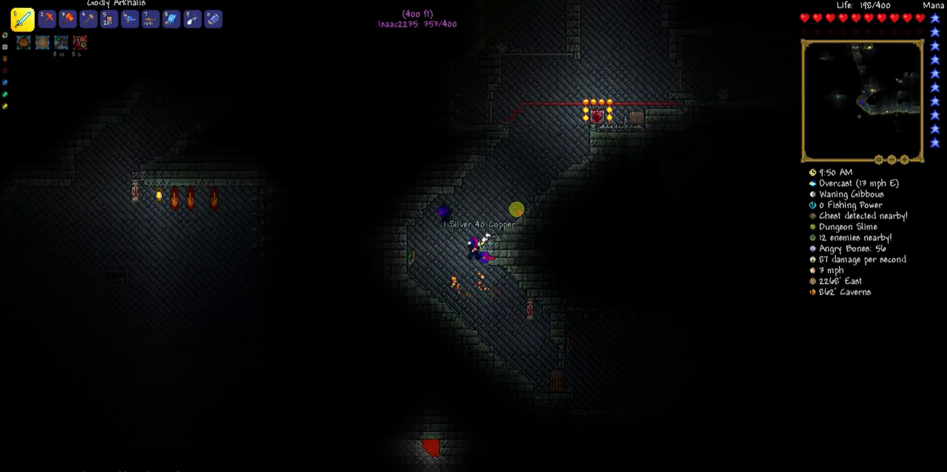
left_click_drag(486, 237, 483, 199)
key("space")
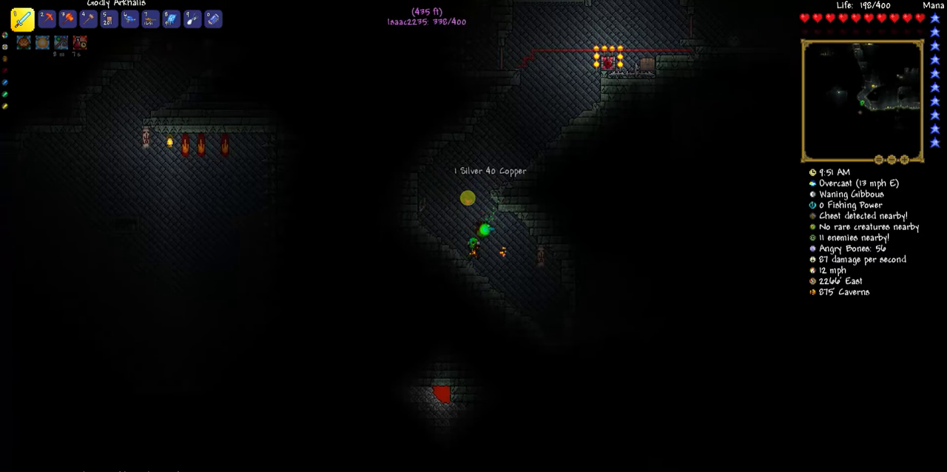
key("d")
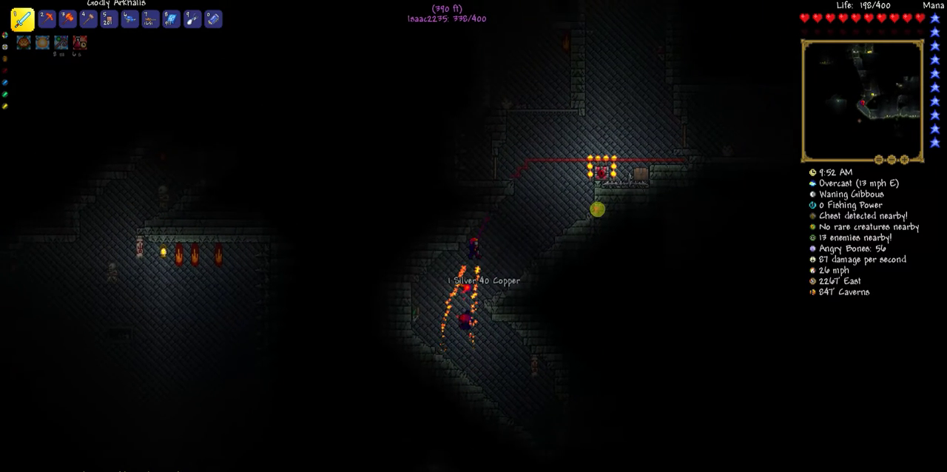
key("space")
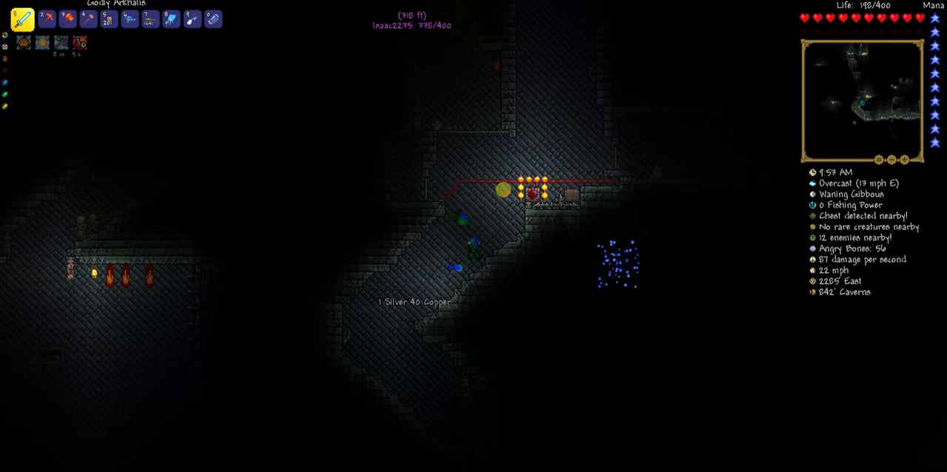
key("space")
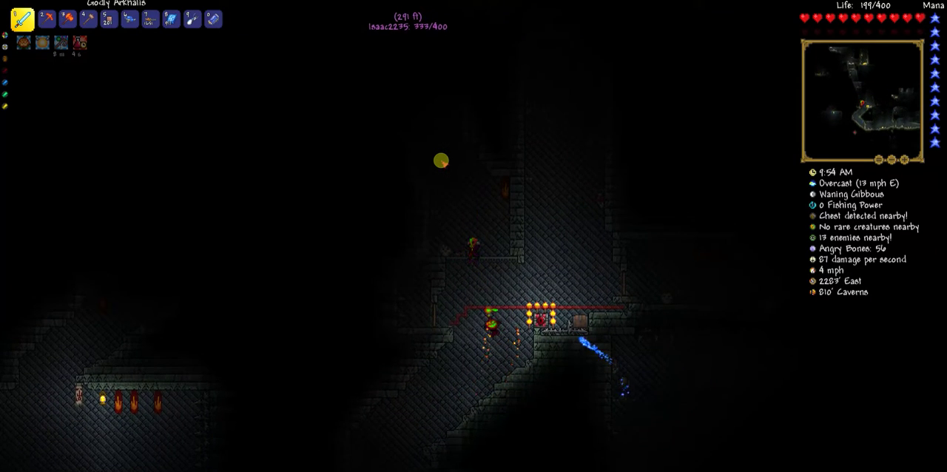
key("space")
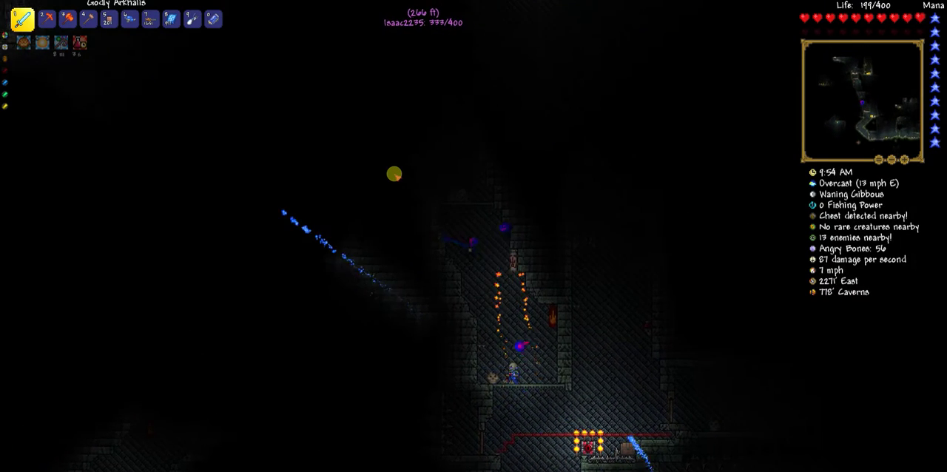
key("space")
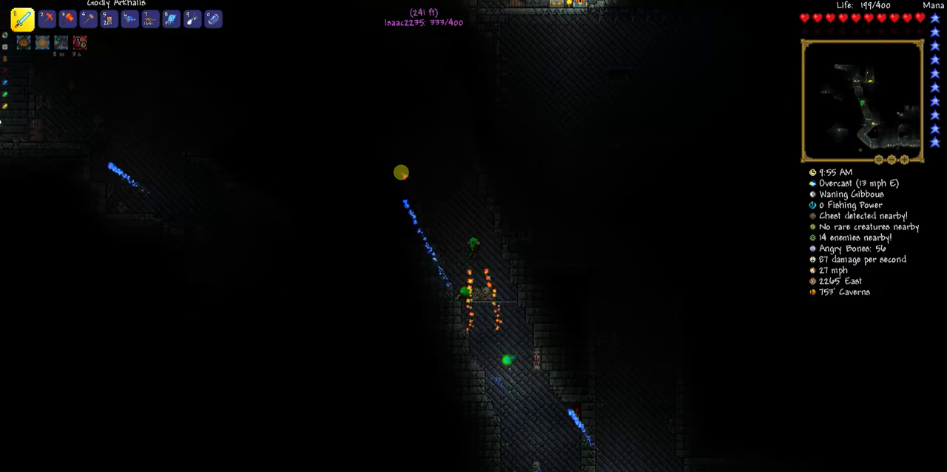
key("space")
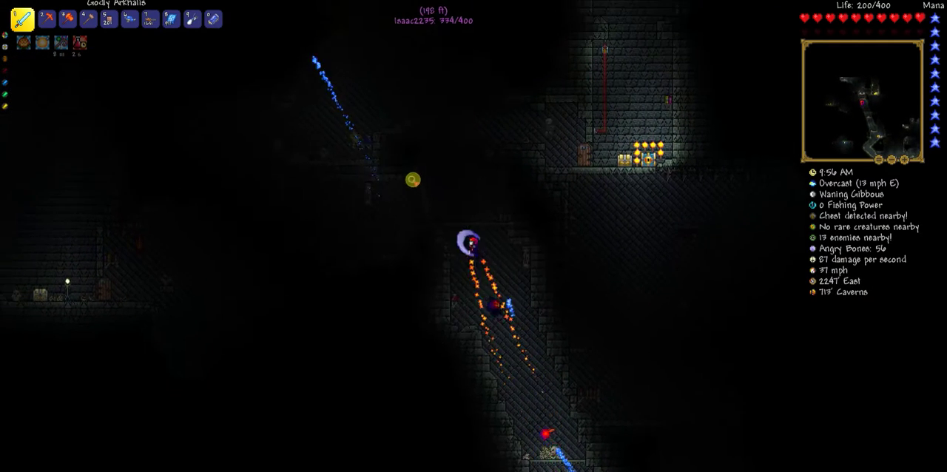
Step: Slash Angry Bones while moving west down the dungeon slope
key("a")
left_click(413, 182)
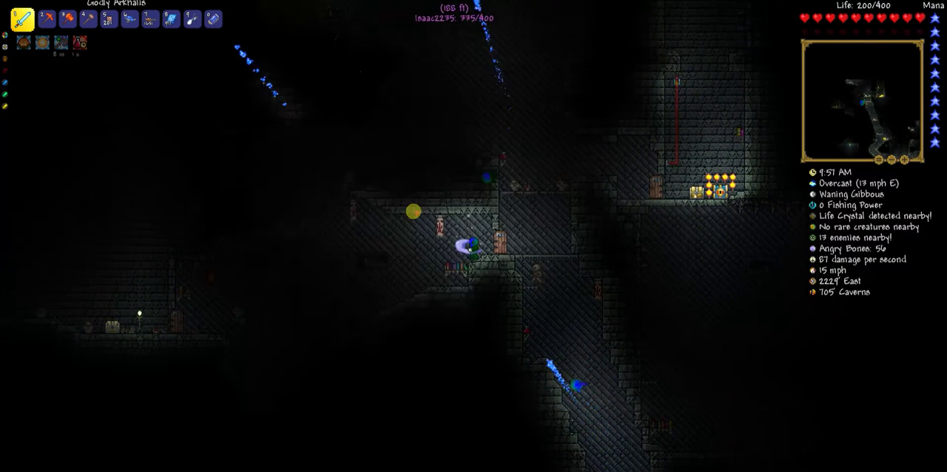
key("a")
left_click(482, 226)
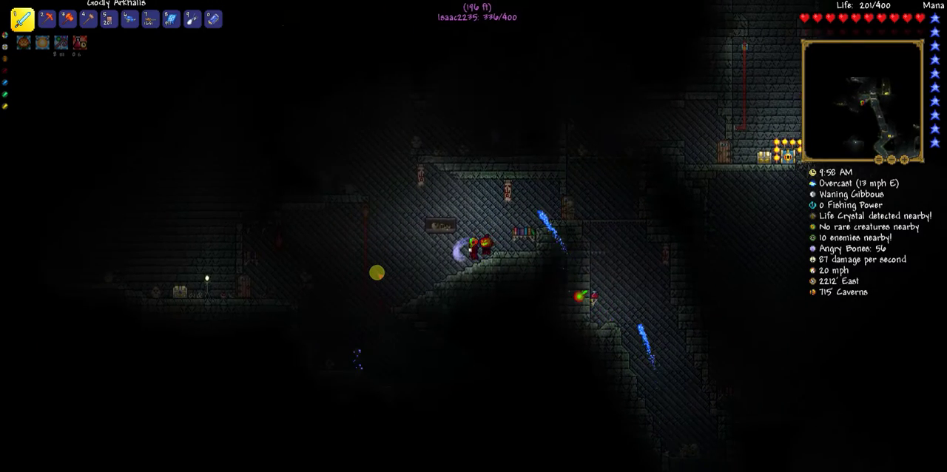
key("a")
left_click(460, 260)
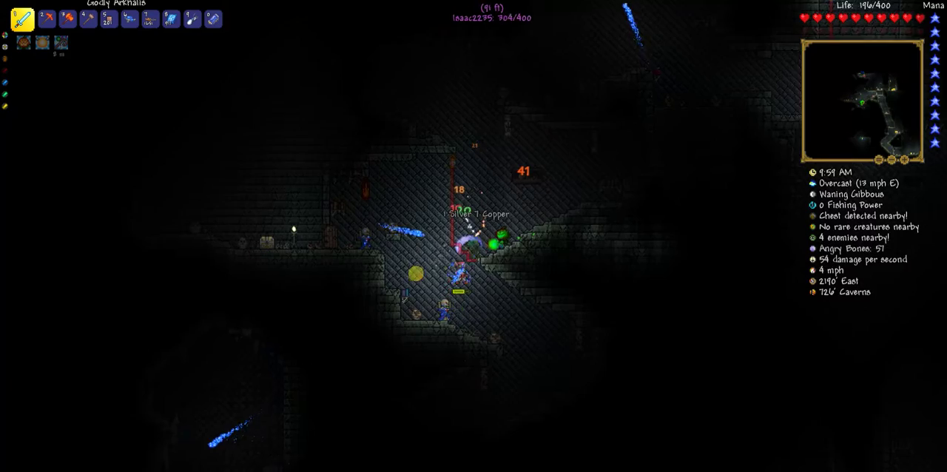
key("a")
left_click(466, 245)
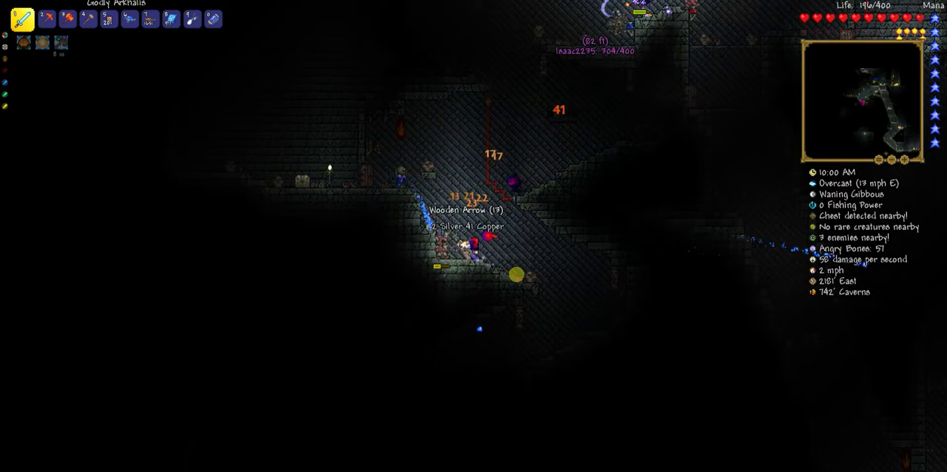
key("d")
left_click(522, 274)
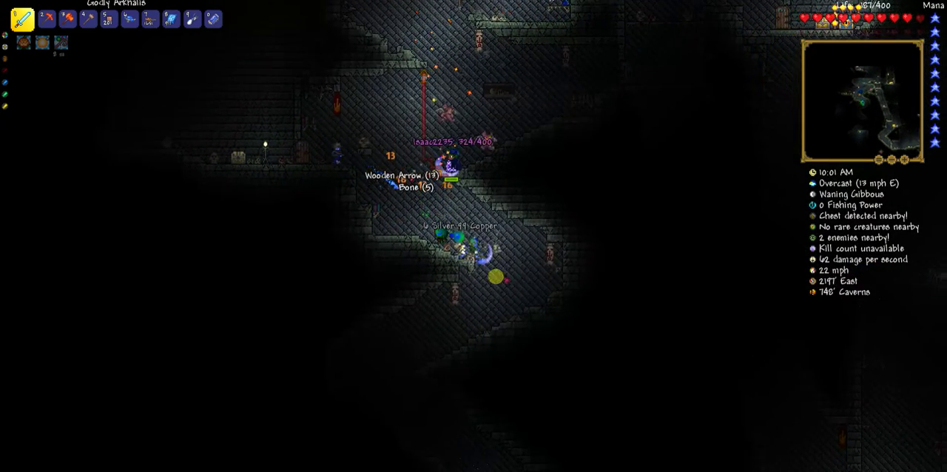
Step: Keep swinging at enemies while descending deeper through the corridor
left_click(393, 274)
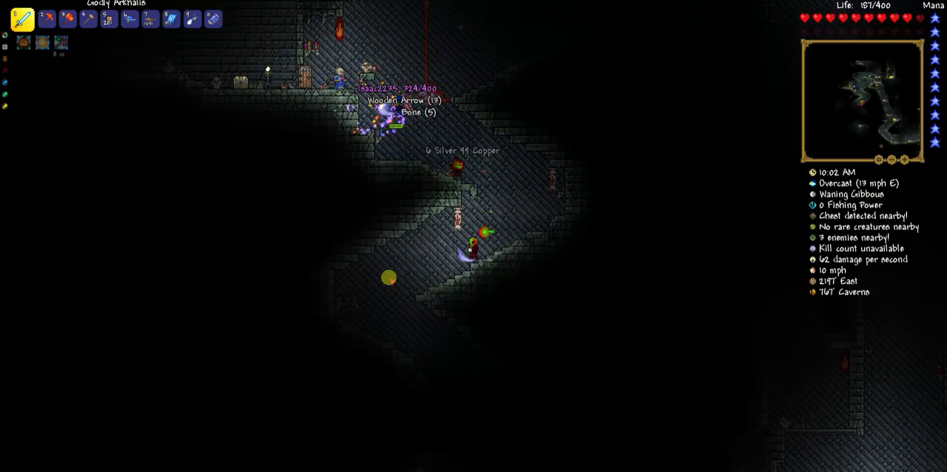
key("a")
left_click(389, 278)
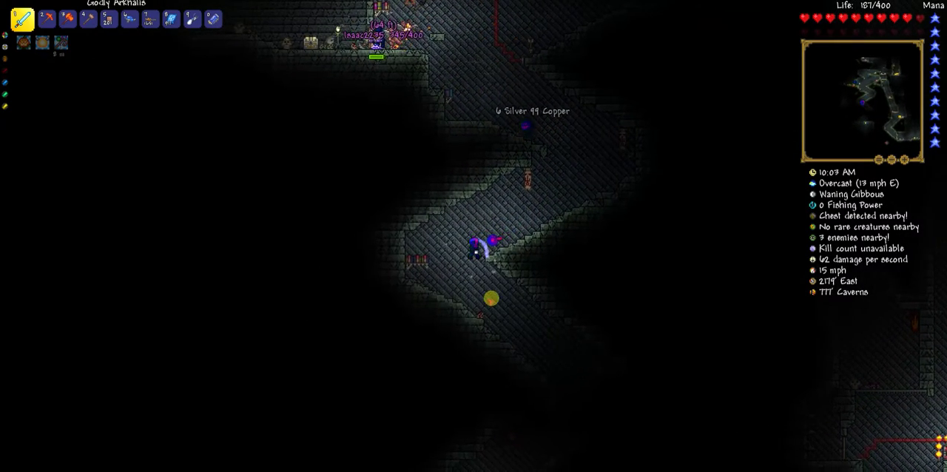
key("d")
left_click(491, 298)
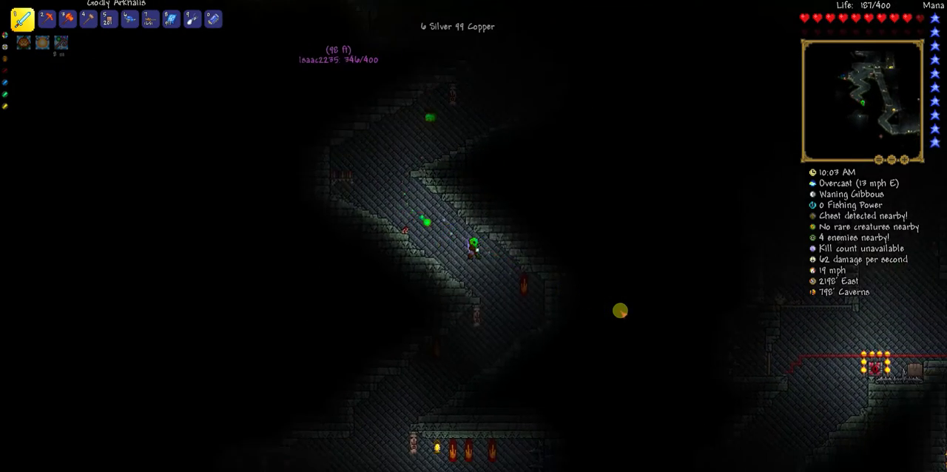
key("d")
left_click_drag(620, 311, 354, 311)
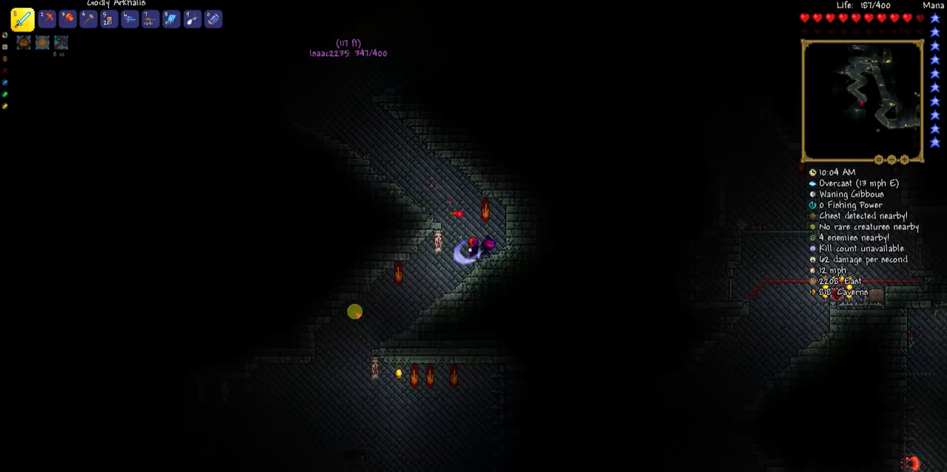
key("a")
left_click(354, 312)
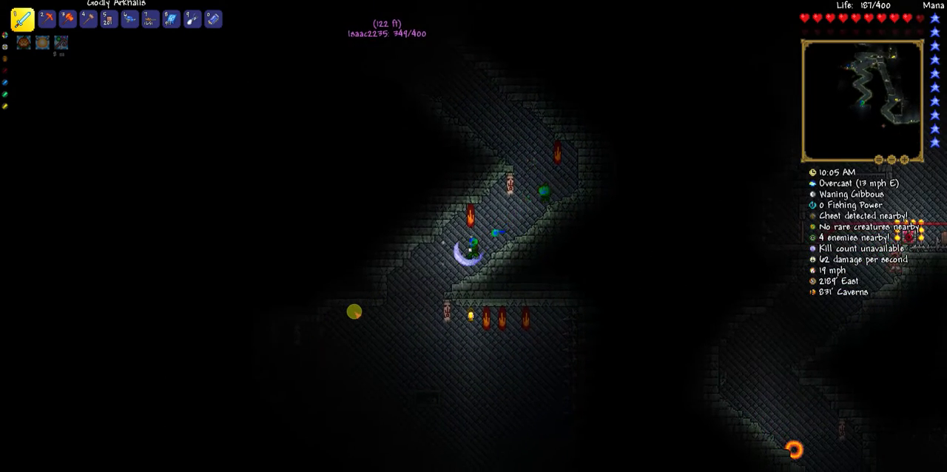
key("a")
mouse_move(355, 311)
left_mouse_down()
mouse_move(498, 337)
mouse_move(456, 265)
left_mouse_up()
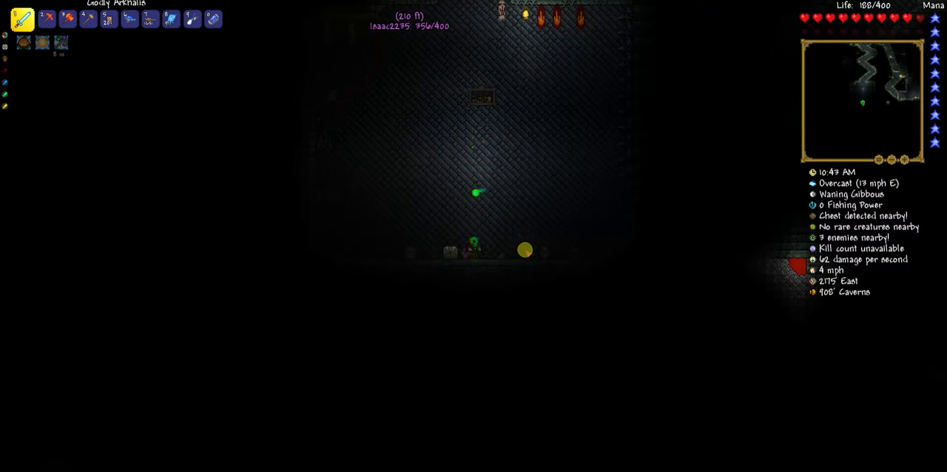
Step: Clear the room's enemies and collect the dropped coins and items
key("d")
mouse_move(468, 213)
left_mouse_down()
mouse_move(457, 247)
mouse_move(466, 255)
left_mouse_up()
key("a")
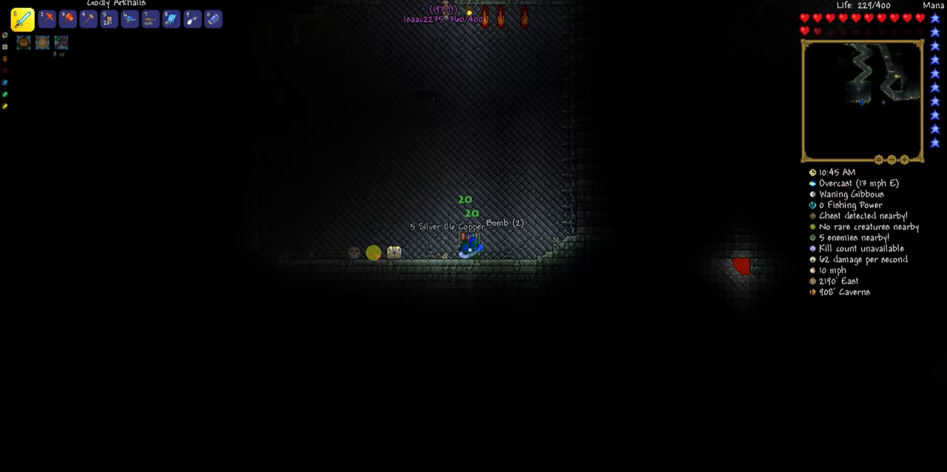
key("a")
mouse_move(369, 252)
left_mouse_down()
mouse_move(608, 241)
mouse_move(538, 246)
left_mouse_up()
key("a")
Step: Fly up out of the room and east toward the other player
key("d")
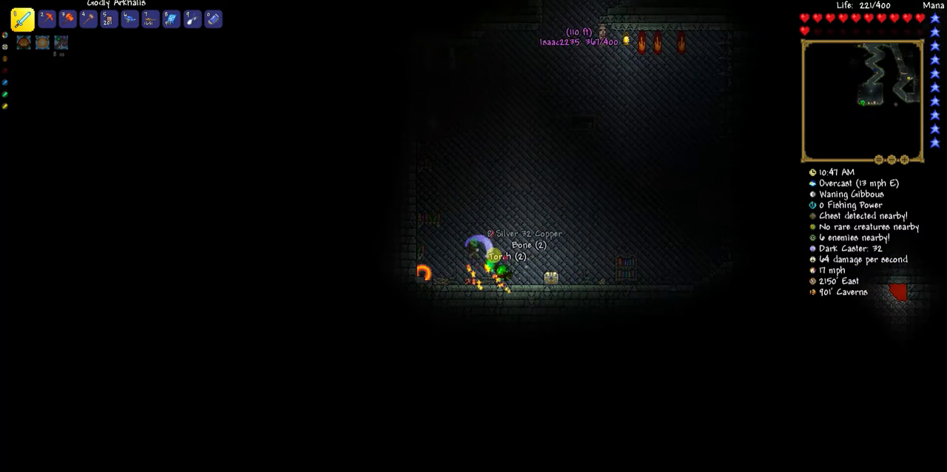
key("d")
key("space")
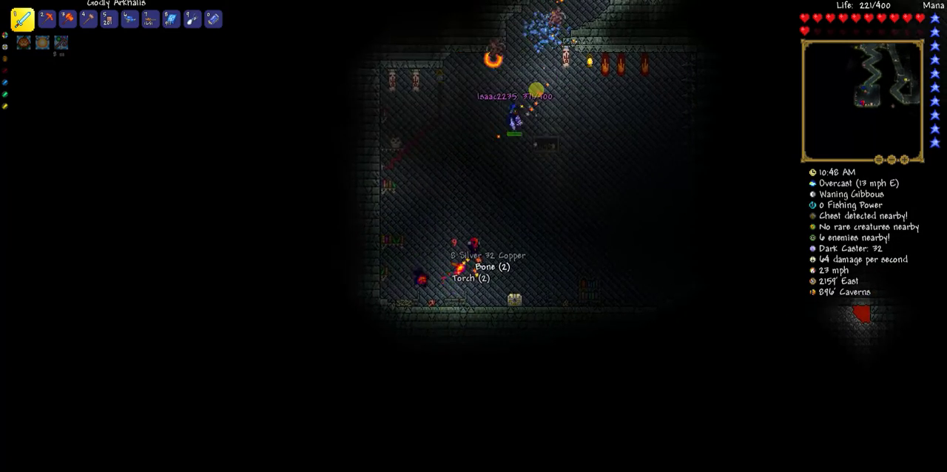
key("space")
key("d")
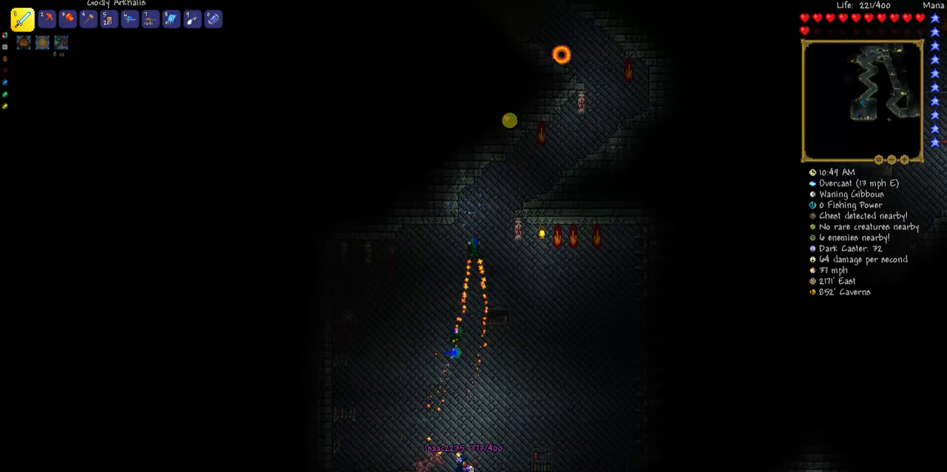
key("space")
key("d")
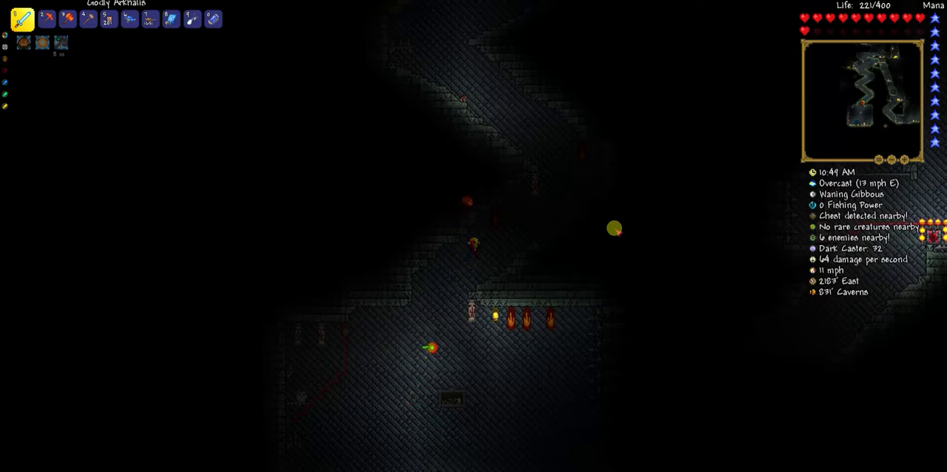
key("d")
key("space")
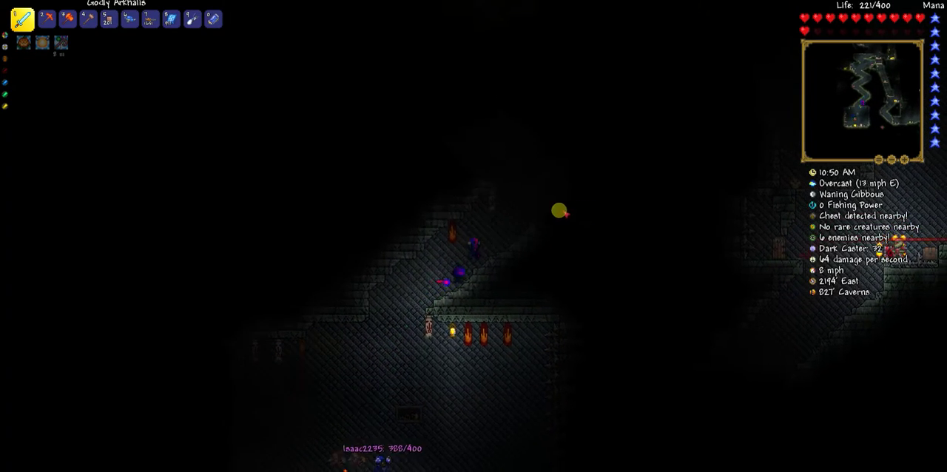
key("d")
Step: Rocket up the diagonal dungeon slope onto the glowing chest's ledge
key("space")
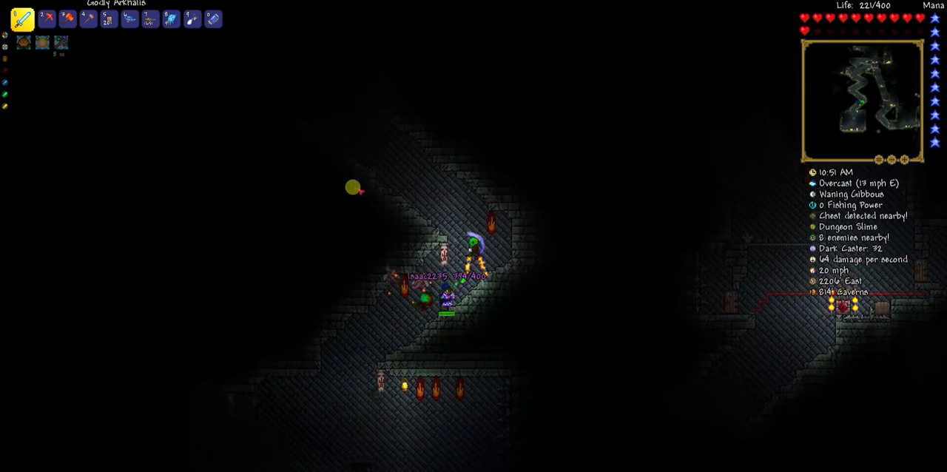
key("a")
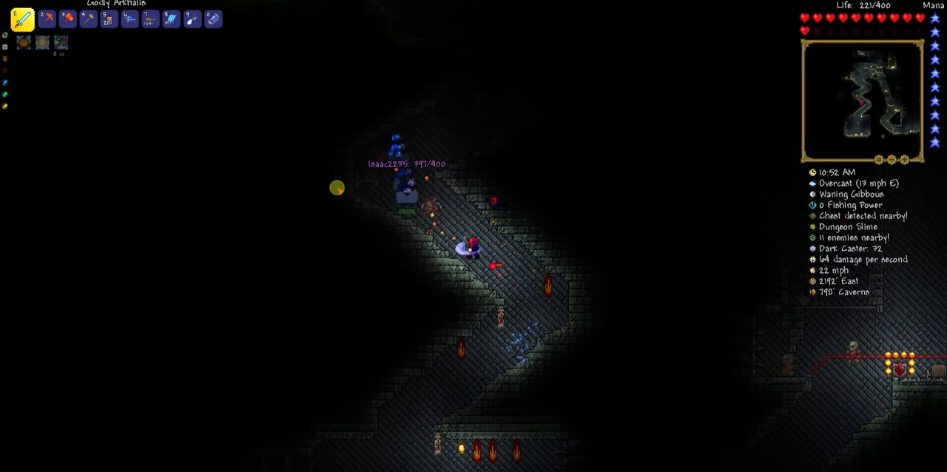
key("space")
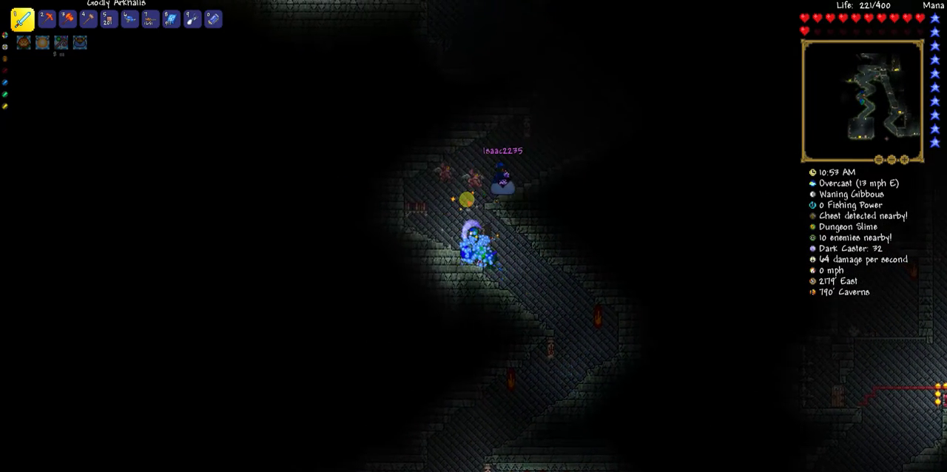
key("d")
key("space")
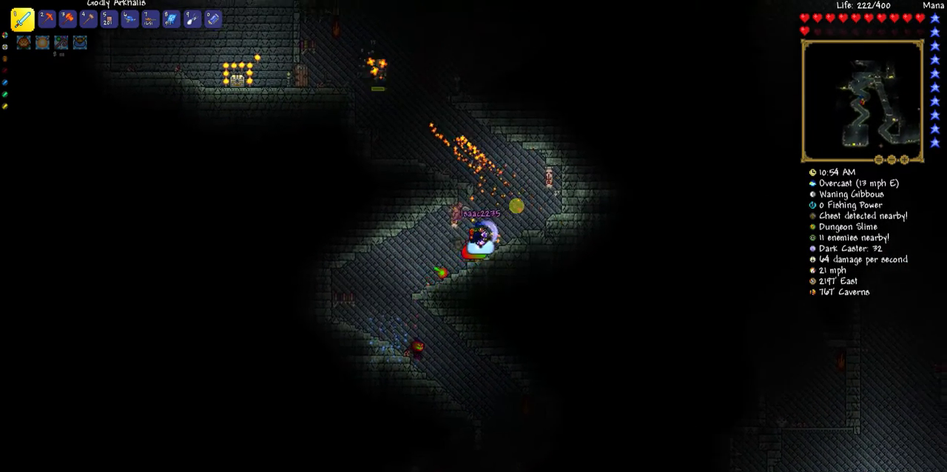
key("space")
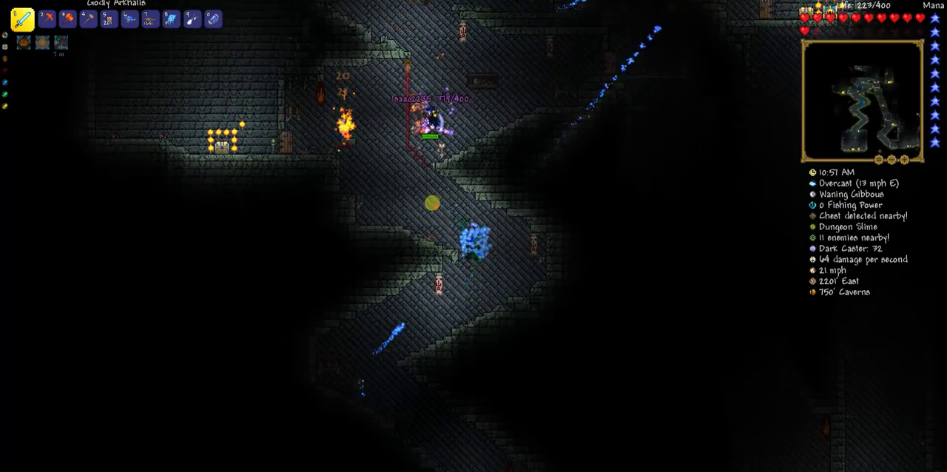
key("d")
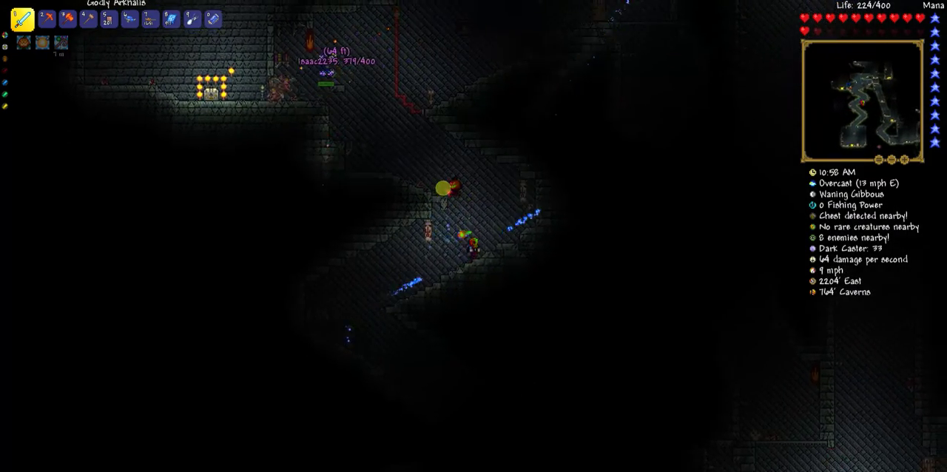
key("space")
key("a")
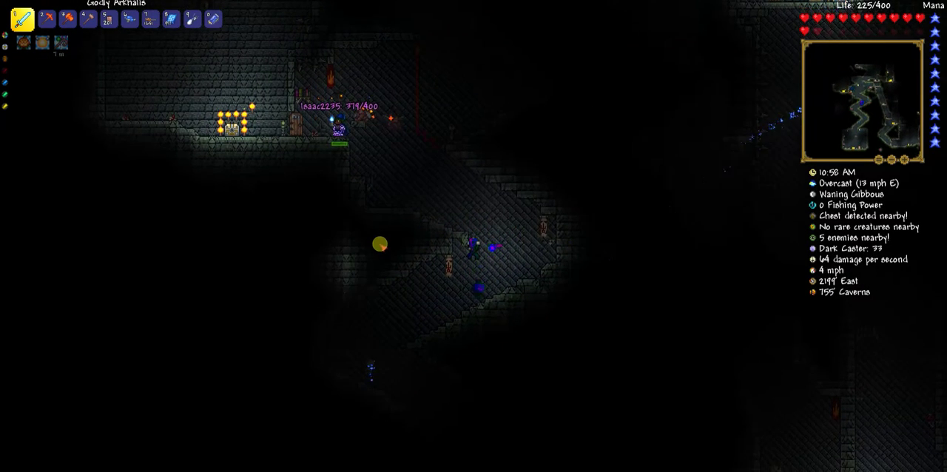
key("space")
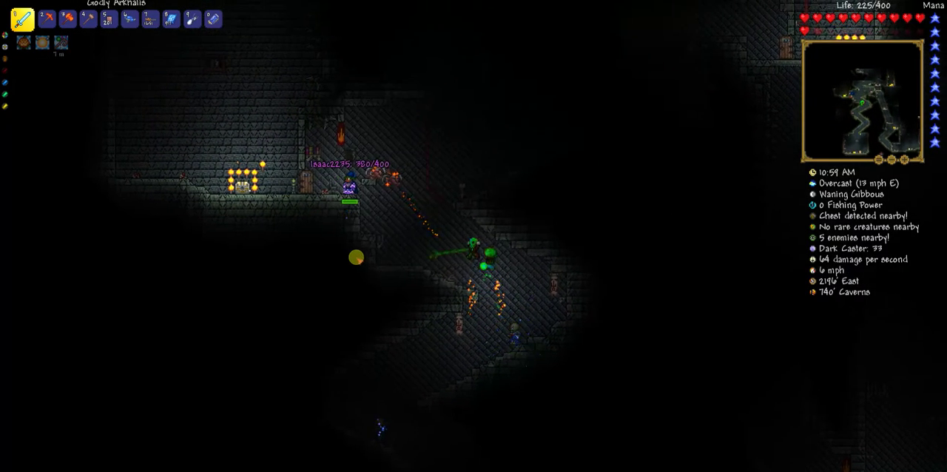
key("a")
key("space")
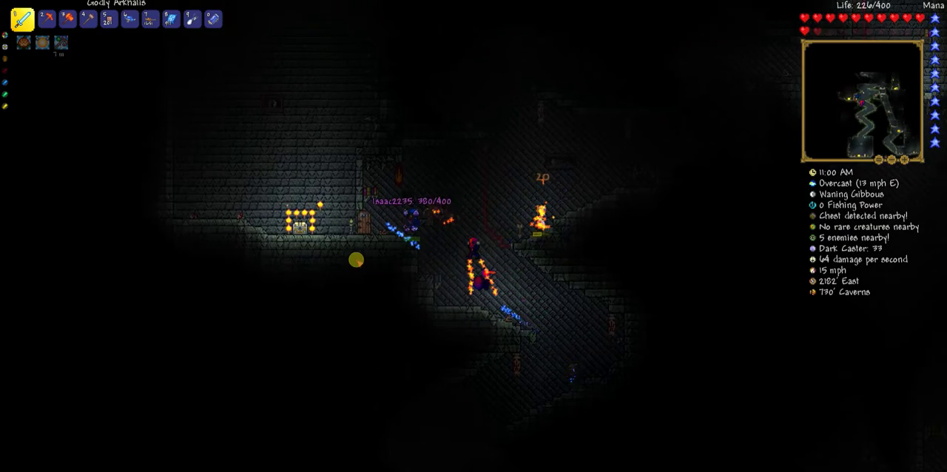
key("a")
key("space")
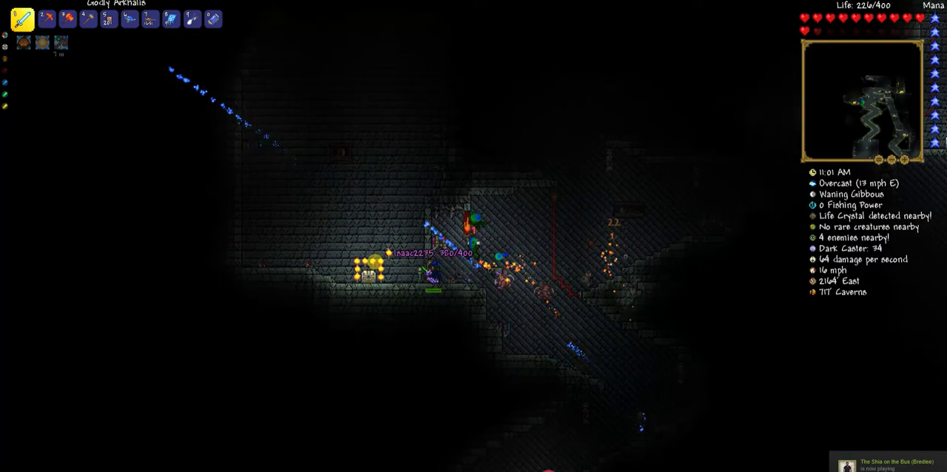
Step: Fly about 55 feet up the wall, equip the Molten Pickaxe, hover, and open the inventory
key("a")
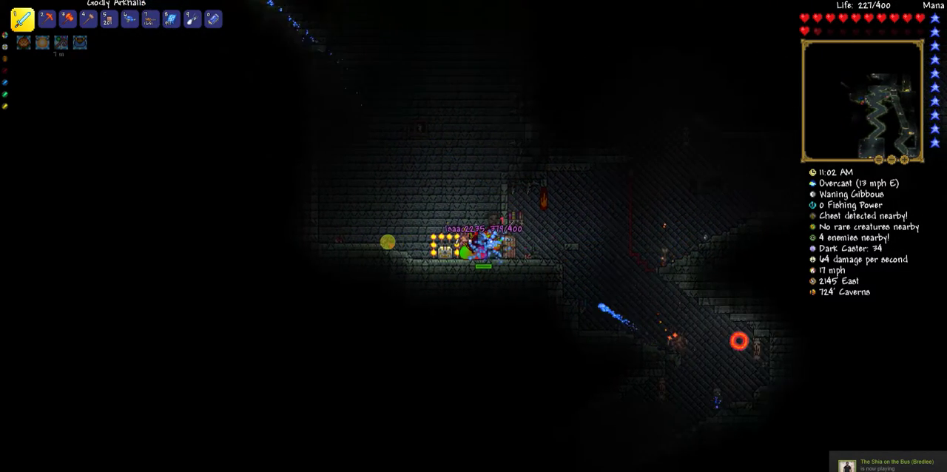
key("space")
key("a")
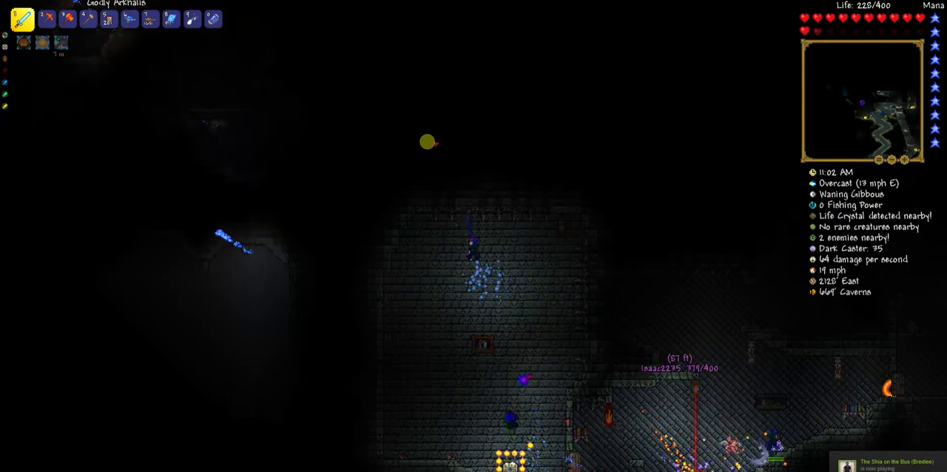
key("a")
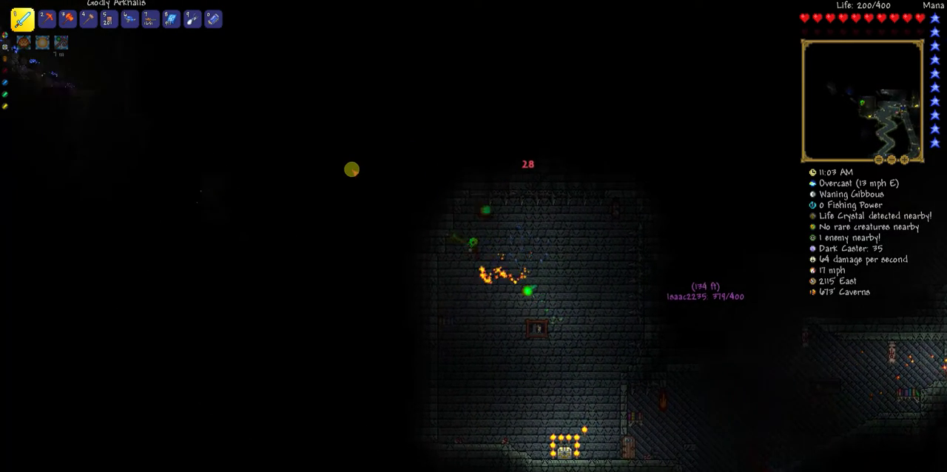
key("2")
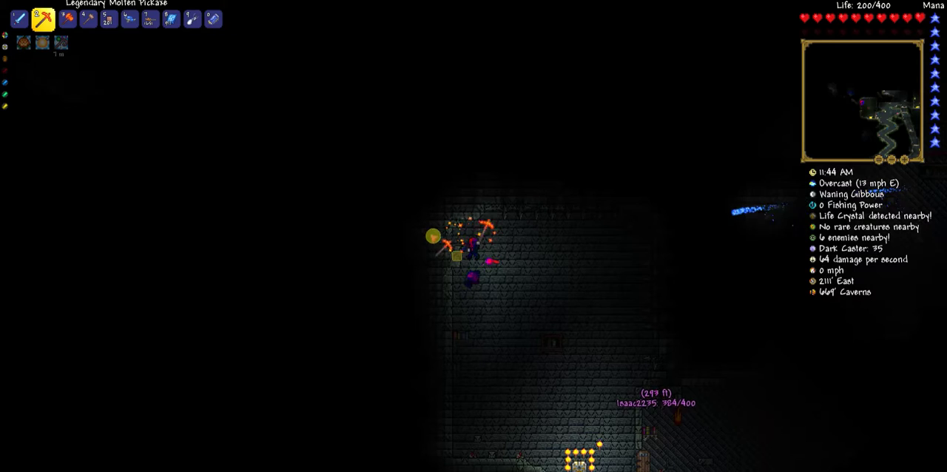
key("a")
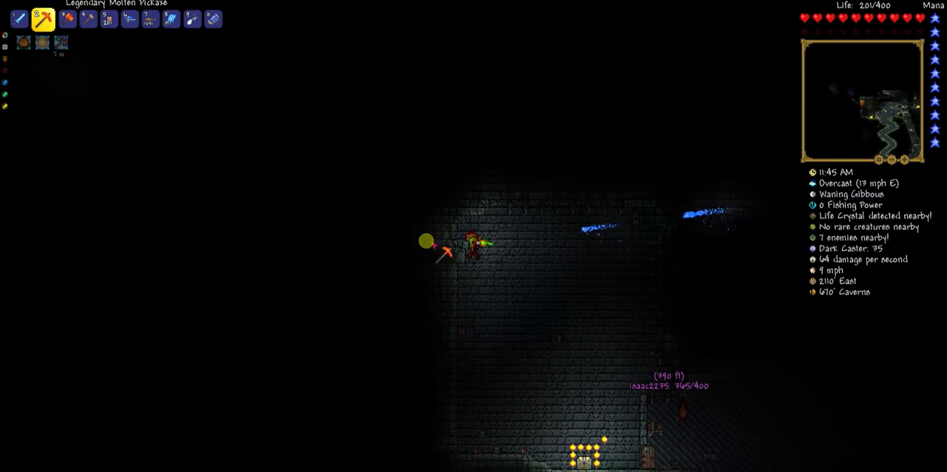
key("space")
key("Escape")
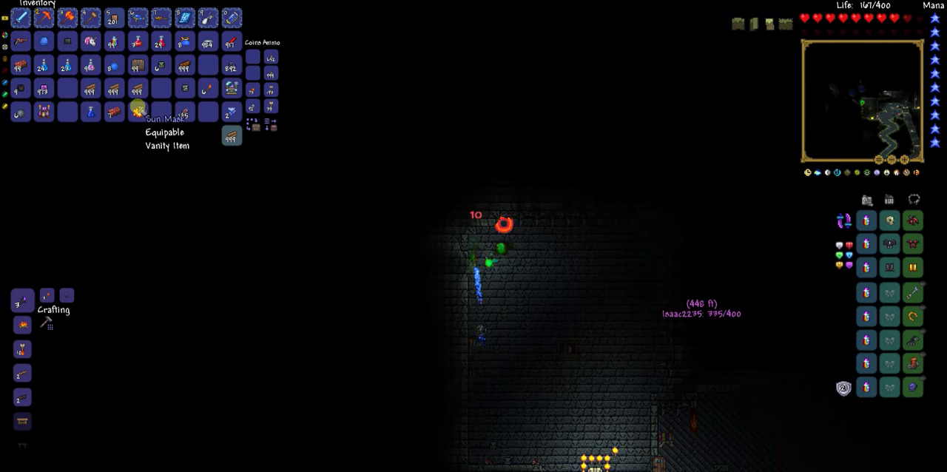
Step: Drop the held Bewitching Table into an empty slot, close the inventory, and equip the Cell Phone
left_click(45, 115)
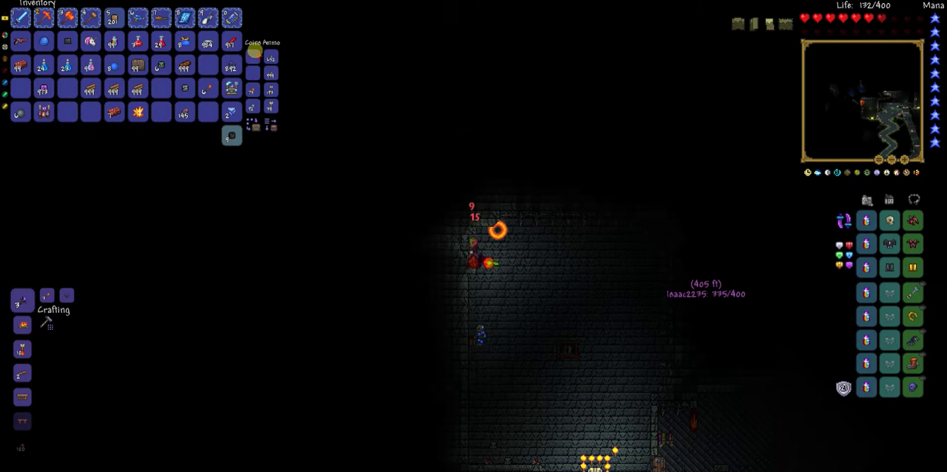
key("Escape")
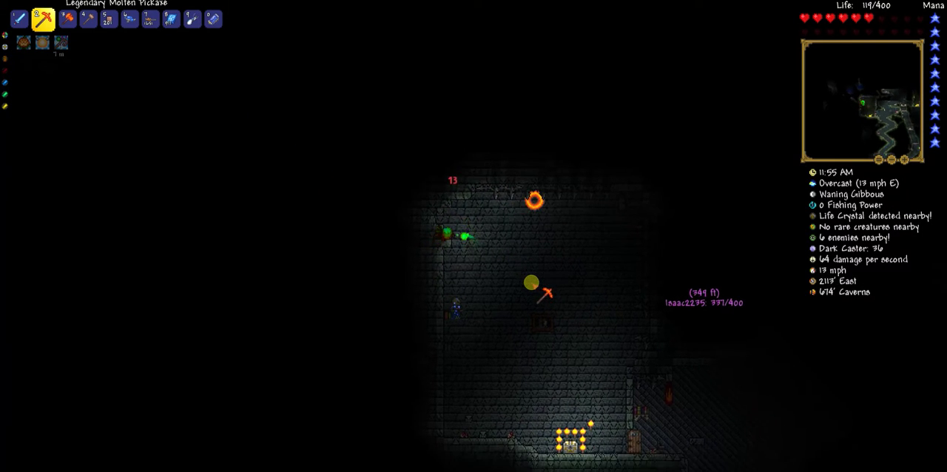
key("0")
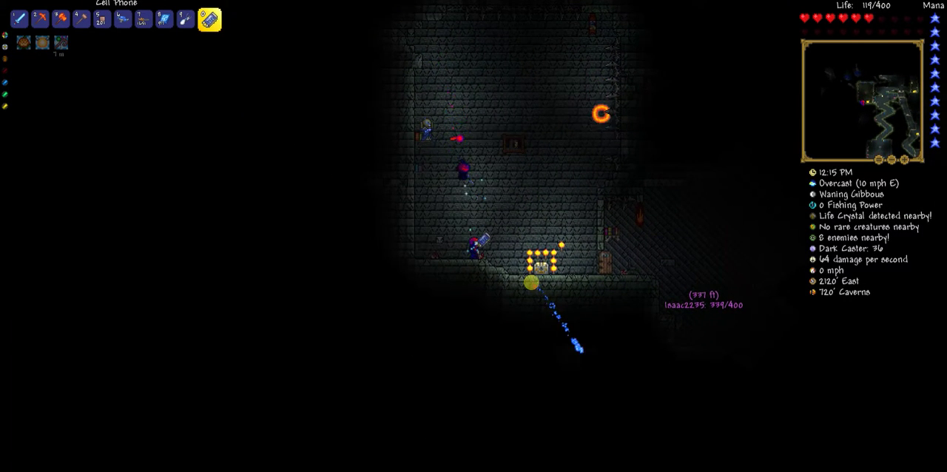
Step: Teleport home with the Cell Phone, climb the rope pole, and grapple onto the house's top floor
left_click(531, 282)
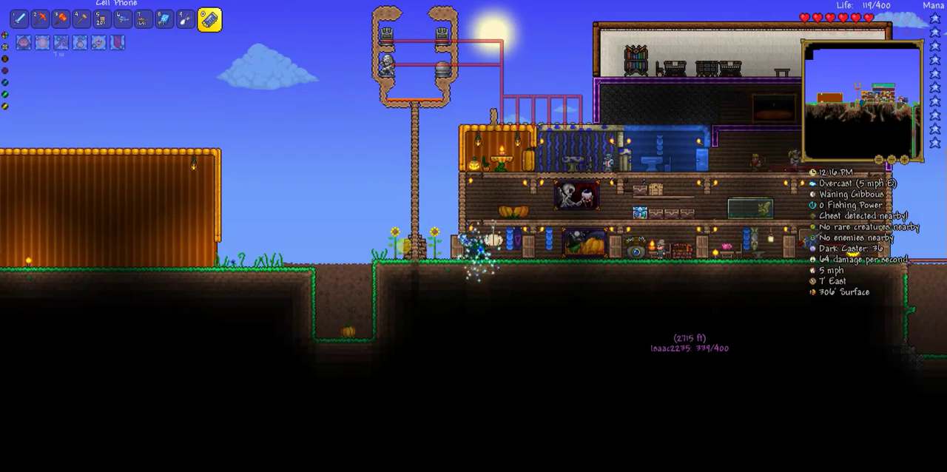
key("a")
key("w")
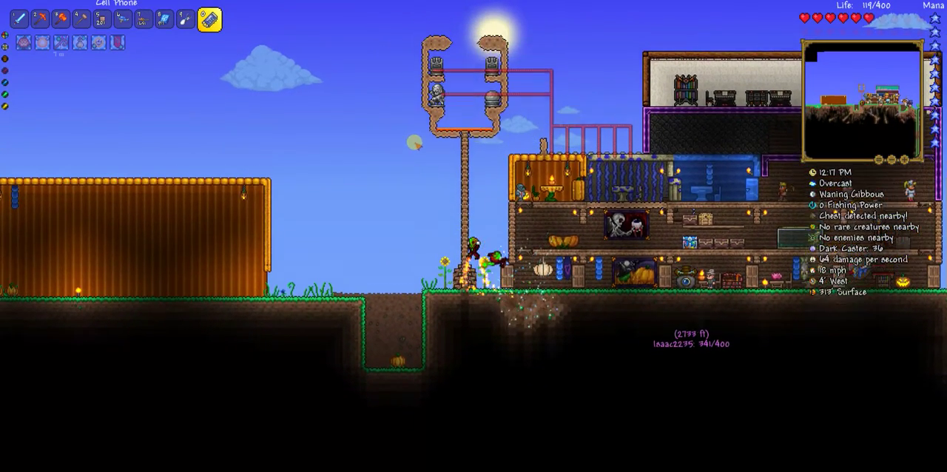
key("d")
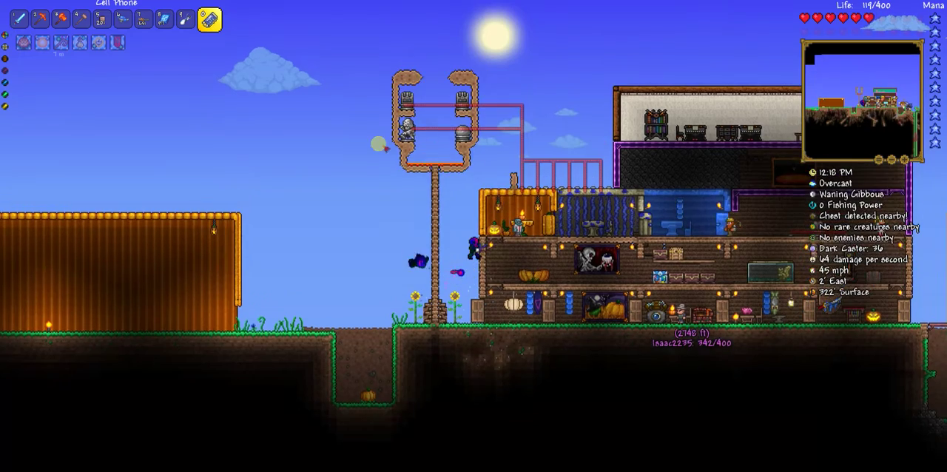
key("w")
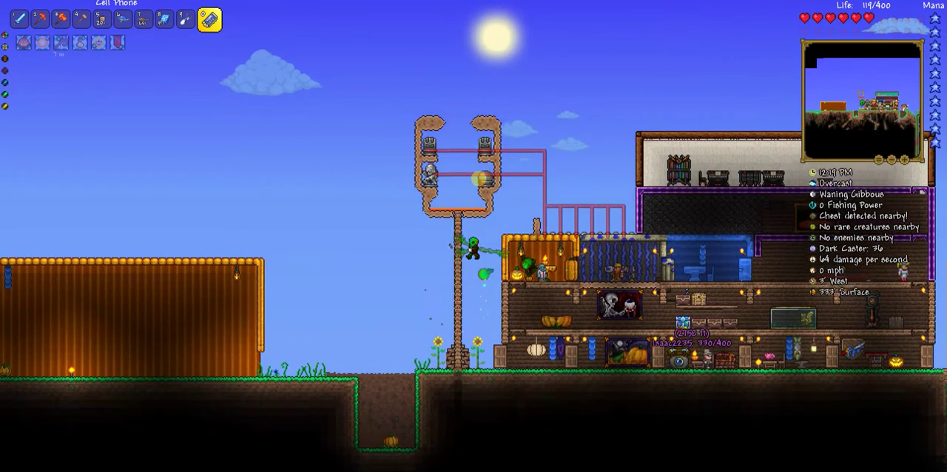
key("d")
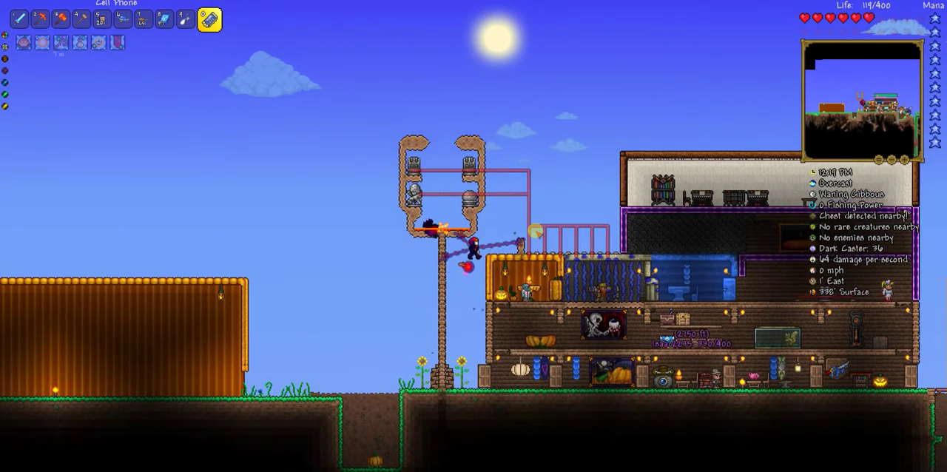
key("d")
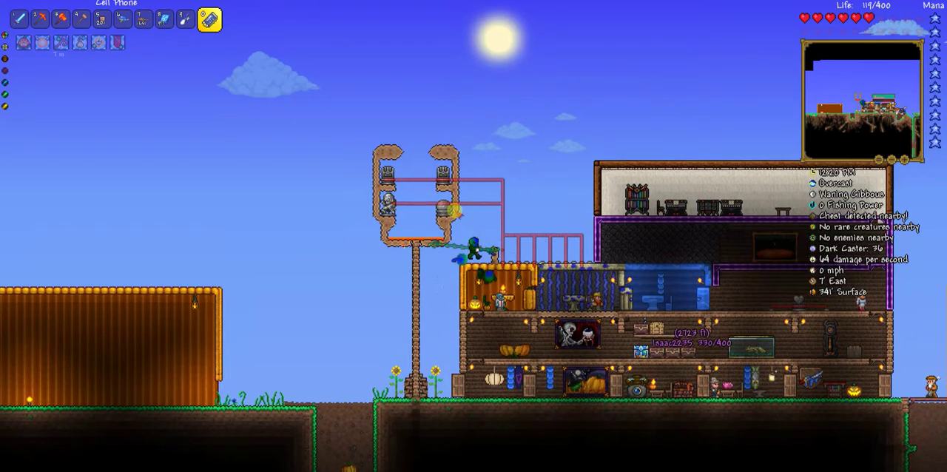
key("d")
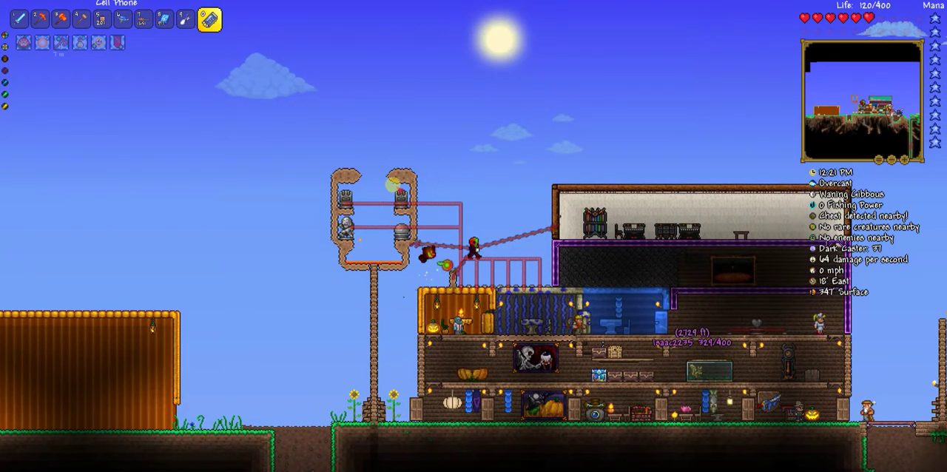
key("w")
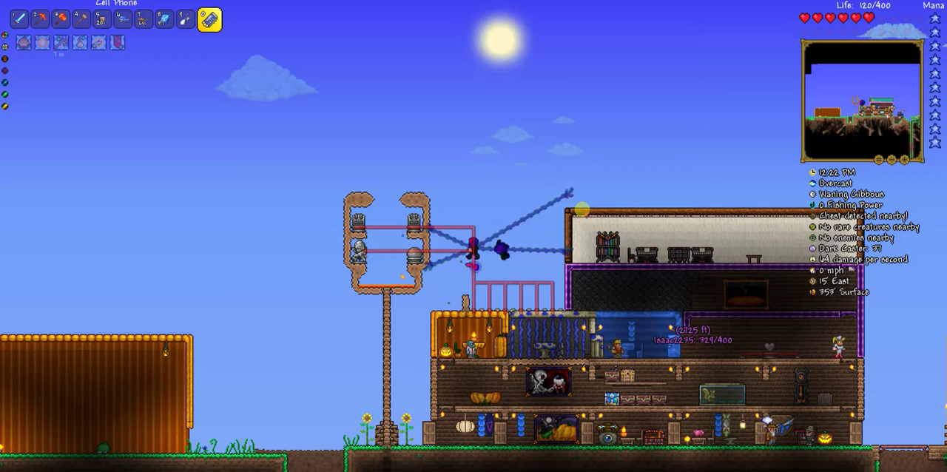
key("d")
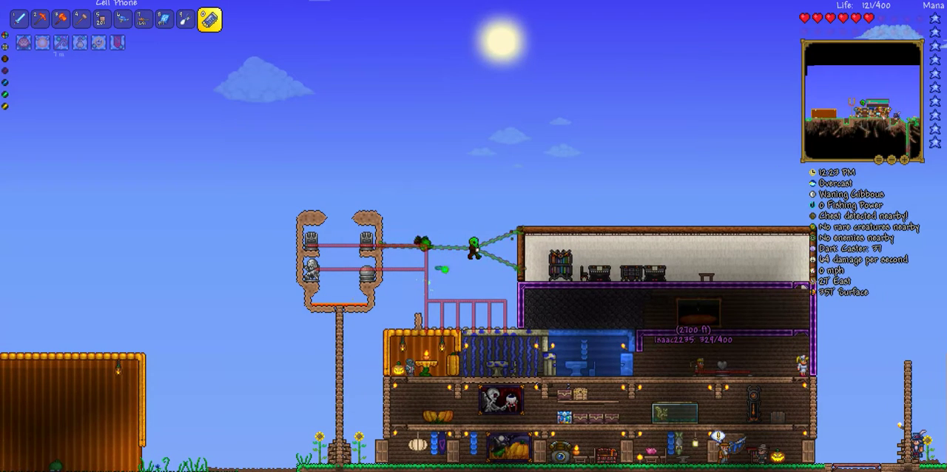